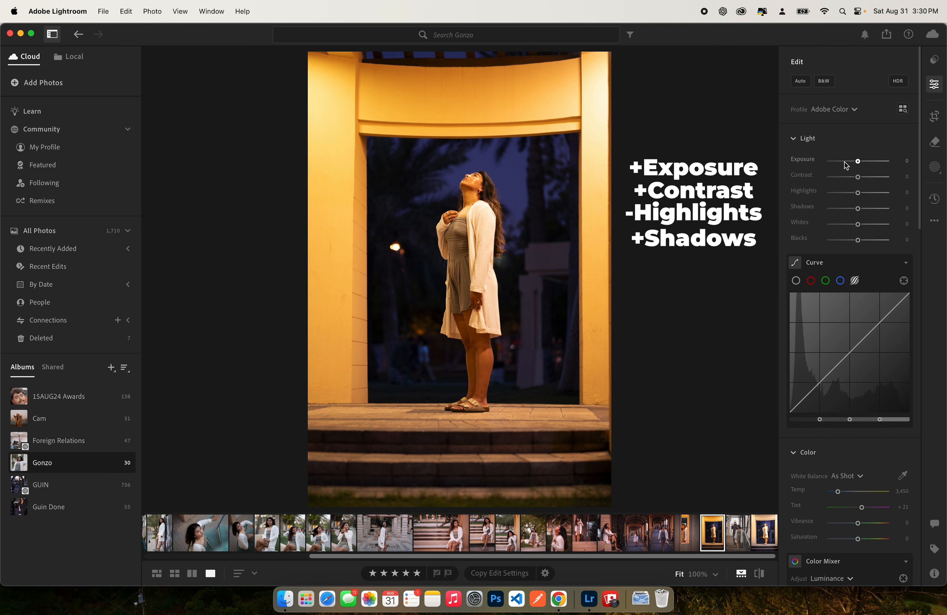
# Set the photo's Exposure to +0.33, Contrast to -30, Highlights to -30, Shadows to +20, Whites to -25 and Blacks to +5.
pyautogui.moveTo(858, 163); pyautogui.dragTo(860, 166)
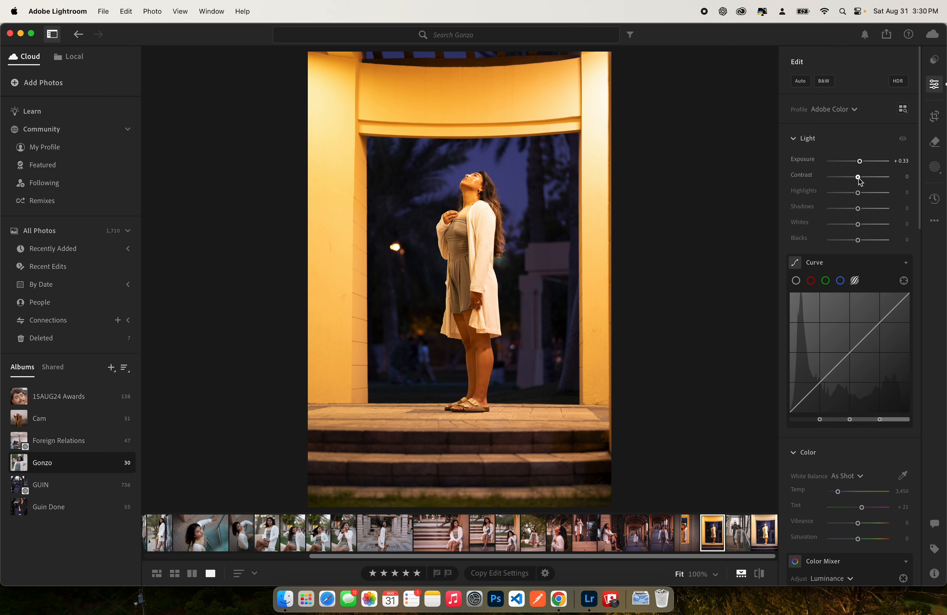
pyautogui.moveTo(859, 178)
pyautogui.mouseDown()
pyautogui.moveTo(785, 185)
pyautogui.moveTo(852, 185)
pyautogui.mouseUp()
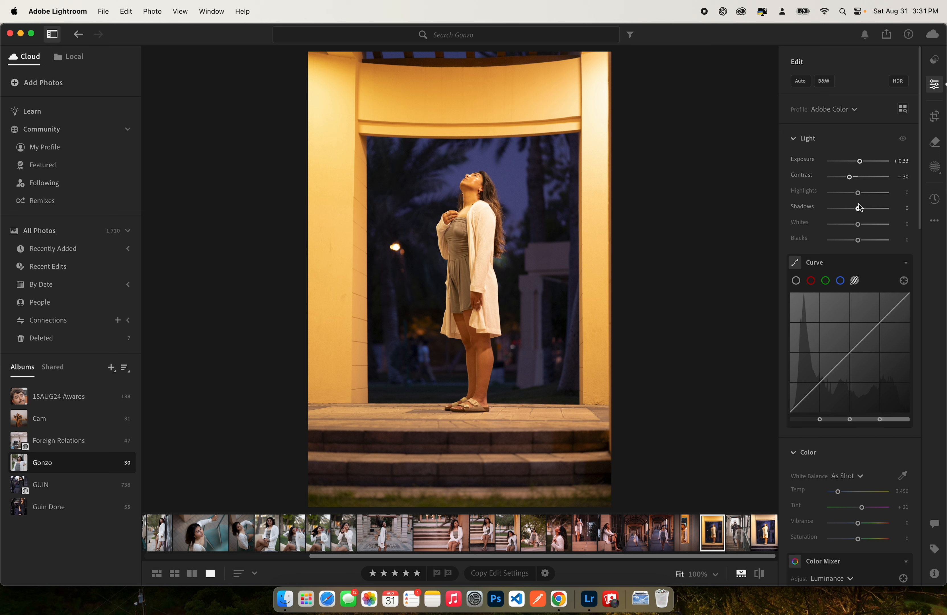
pyautogui.moveTo(858, 193); pyautogui.dragTo(852, 195)
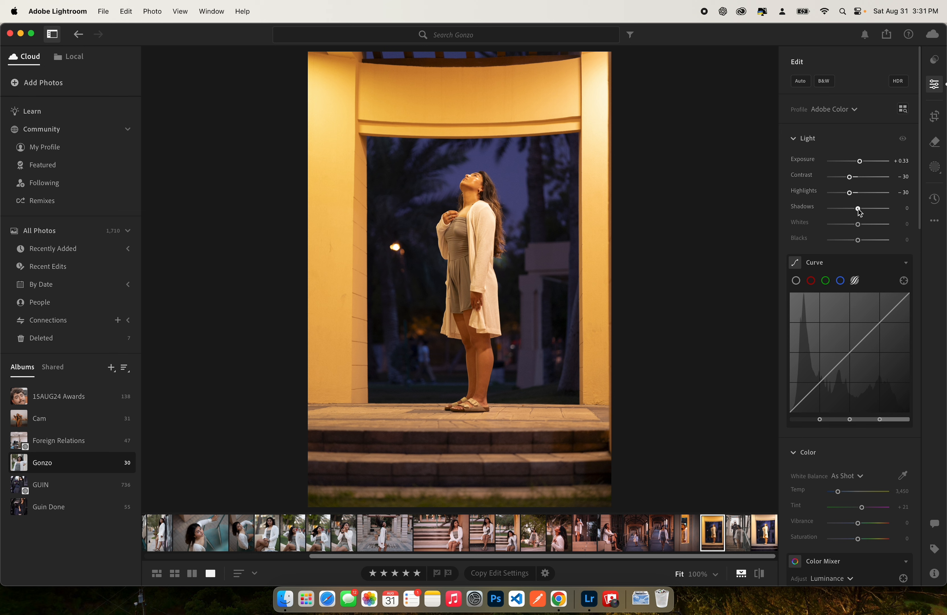
pyautogui.moveTo(859, 209); pyautogui.dragTo(864, 212)
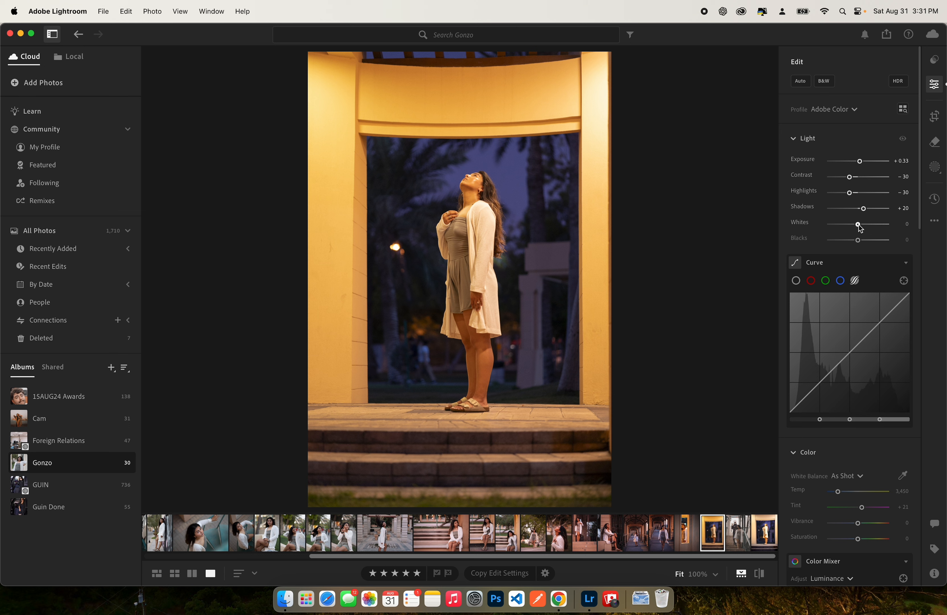
pyautogui.moveTo(860, 227)
pyautogui.mouseDown()
pyautogui.moveTo(844, 228)
pyautogui.moveTo(861, 242)
pyautogui.mouseUp()
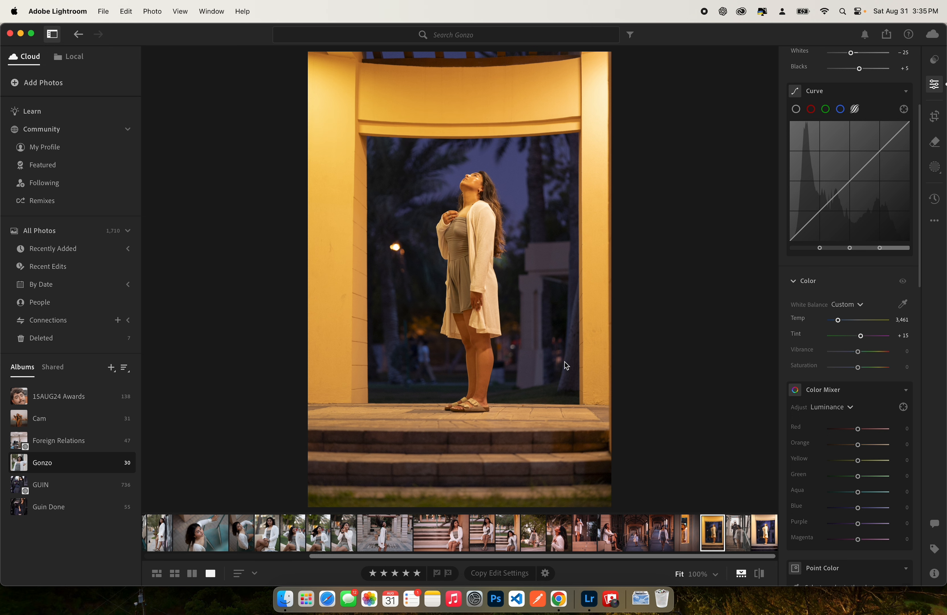
# Set the photo's white balance Temp to 2,986 and Tint to +30, with Vibrance at +15.
pyautogui.click(838, 308)
pyautogui.click(844, 320)
pyautogui.moveTo(838, 320); pyautogui.dragTo(835, 319)
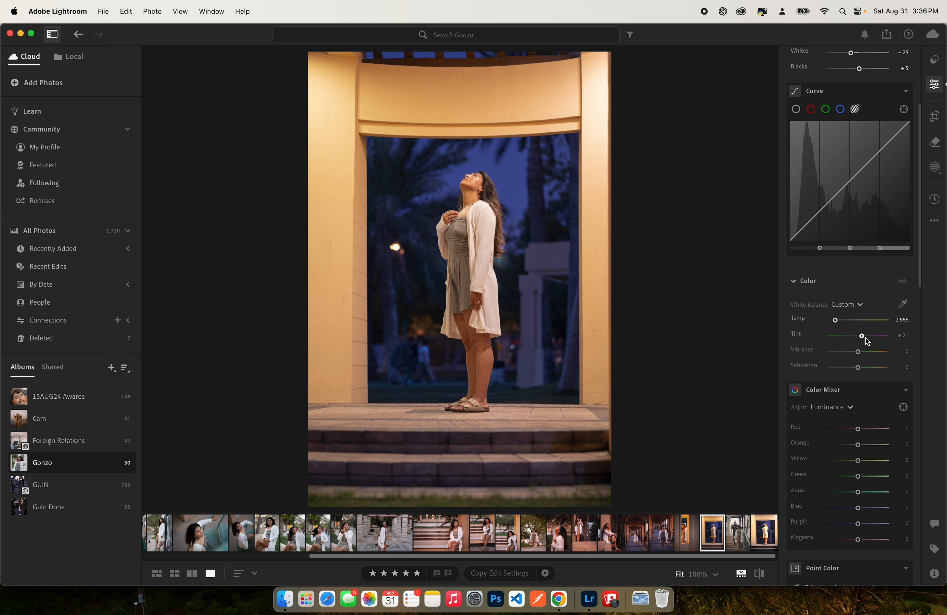
pyautogui.moveTo(864, 341); pyautogui.dragTo(864, 337)
pyautogui.moveTo(858, 353); pyautogui.dragTo(866, 355)
pyautogui.click(867, 355)
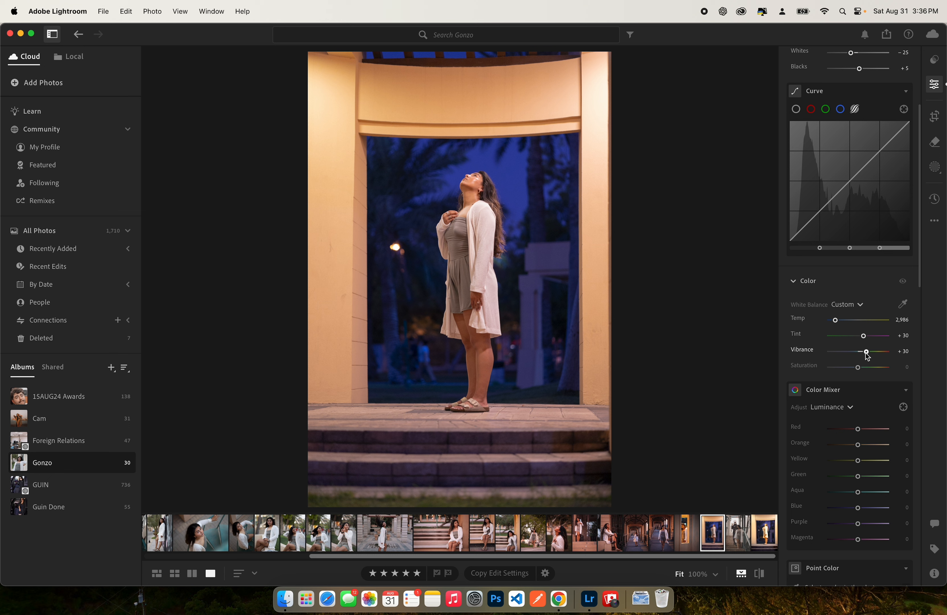
pyautogui.moveTo(866, 352); pyautogui.dragTo(861, 353)
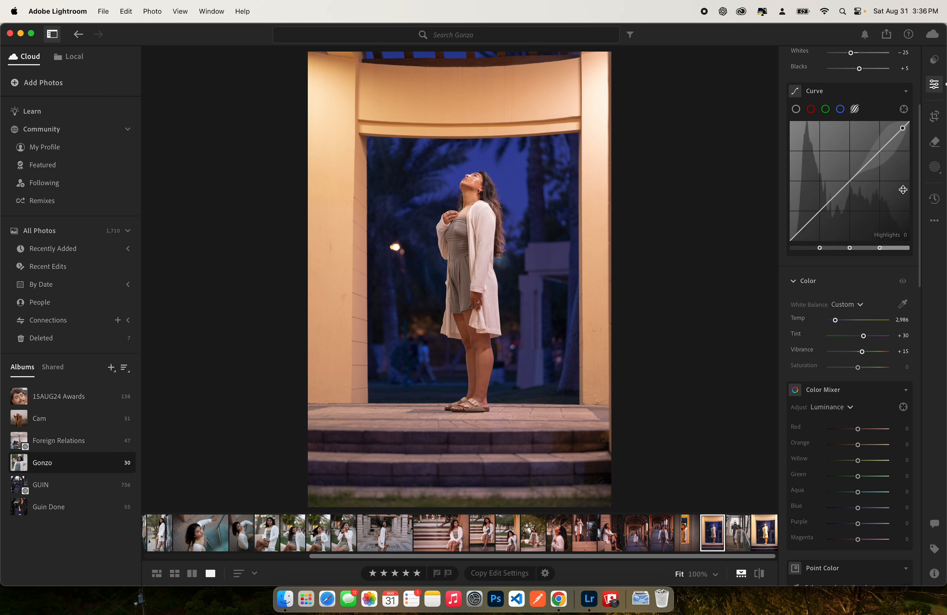
# Fine-tune the highlights, lights, darks and shadows of the parametric curve, setting its Shadows to -14, and compare with the curve switched off.
pyautogui.click(857, 110)
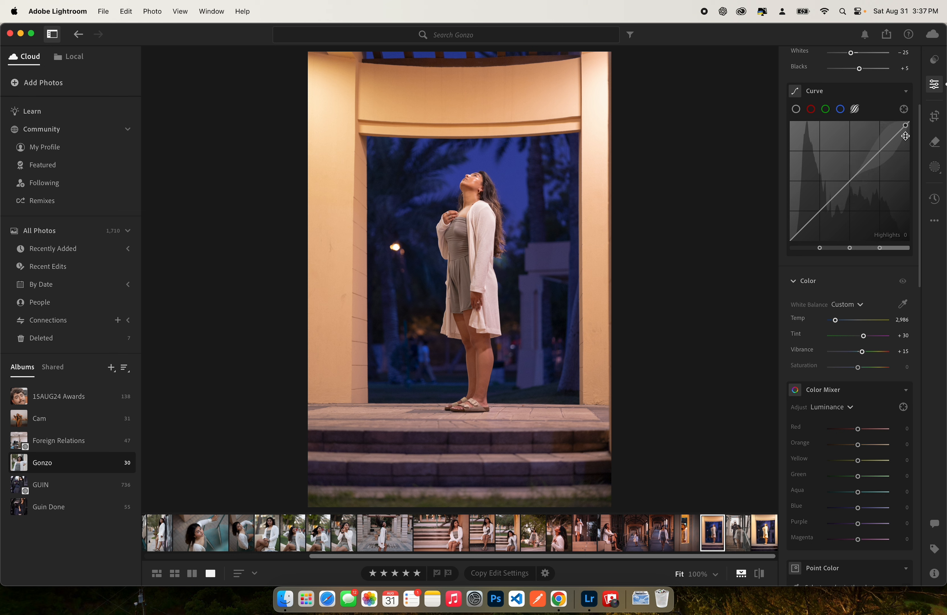
pyautogui.click(855, 111)
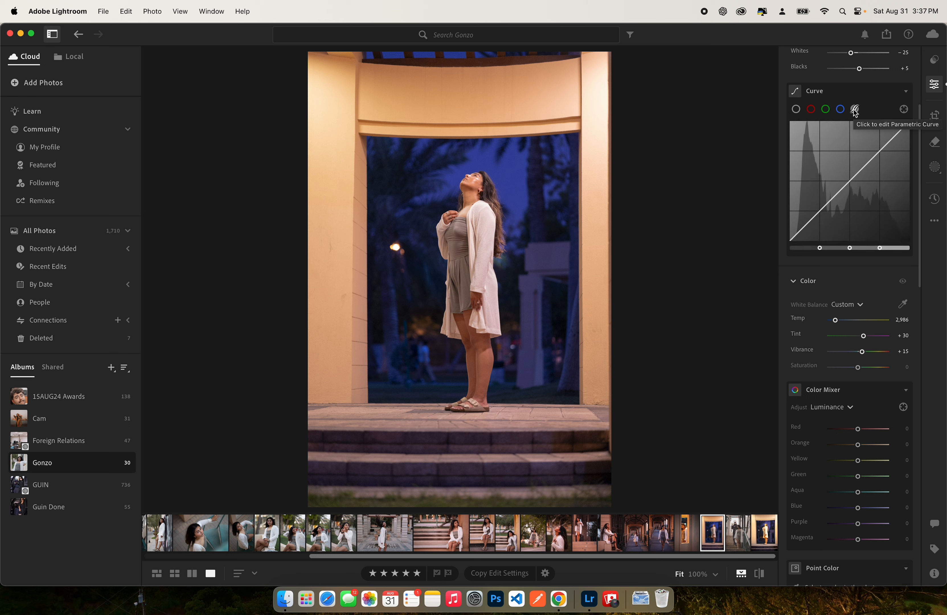
pyautogui.click(854, 109)
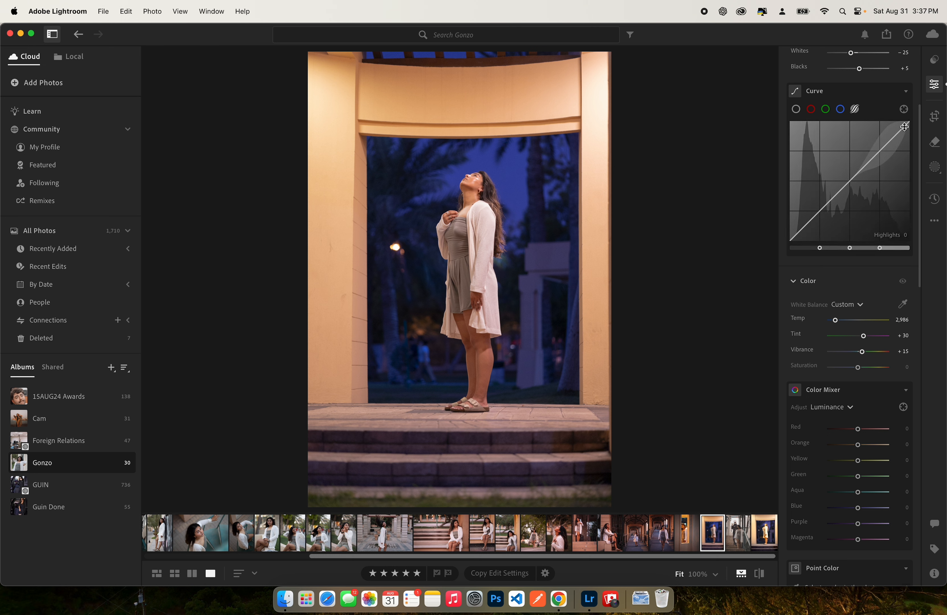
pyautogui.click(907, 127)
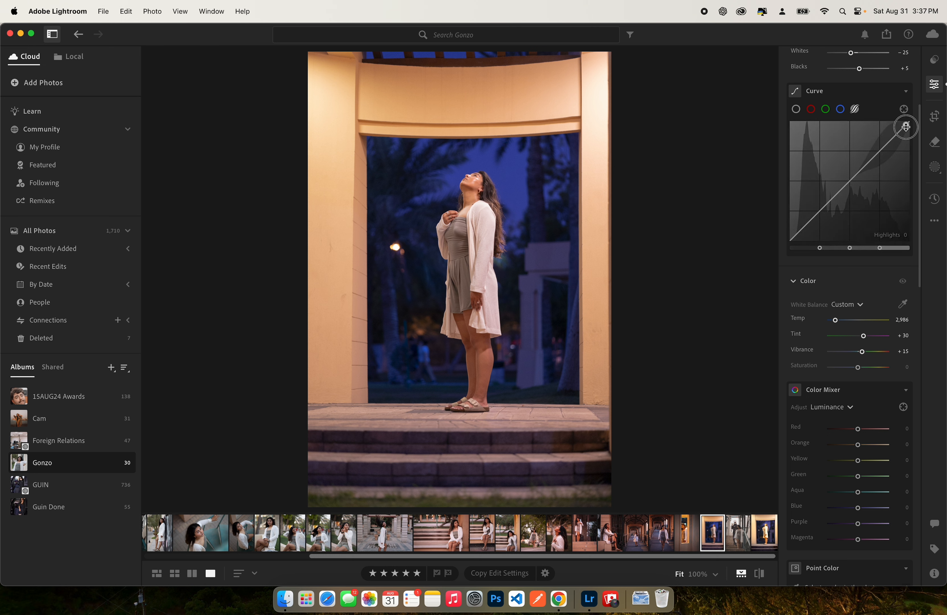
pyautogui.moveTo(907, 127); pyautogui.dragTo(907, 124)
pyautogui.click(870, 161)
pyautogui.moveTo(870, 161); pyautogui.dragTo(870, 163)
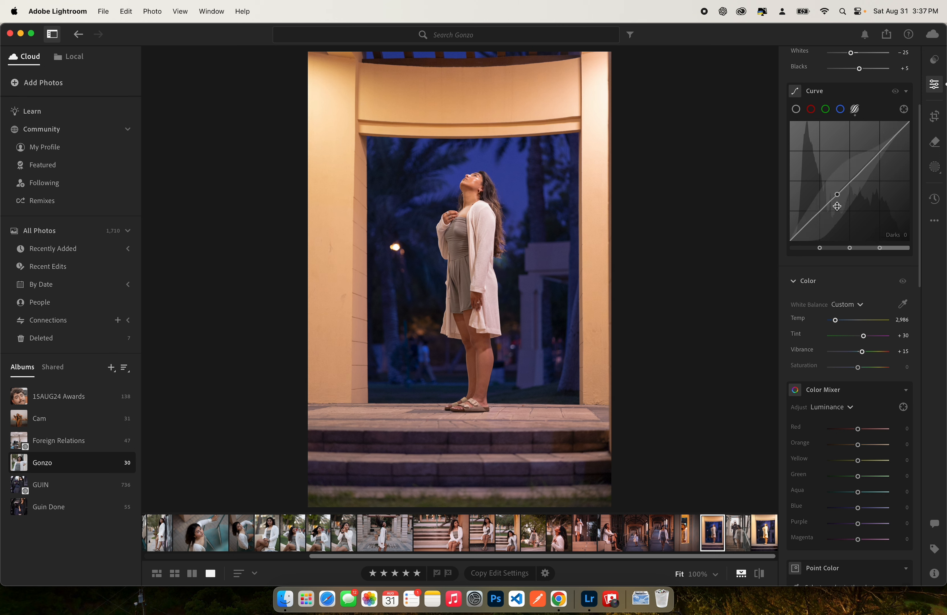
pyautogui.moveTo(837, 204); pyautogui.dragTo(837, 192)
pyautogui.moveTo(801, 230); pyautogui.dragTo(800, 232)
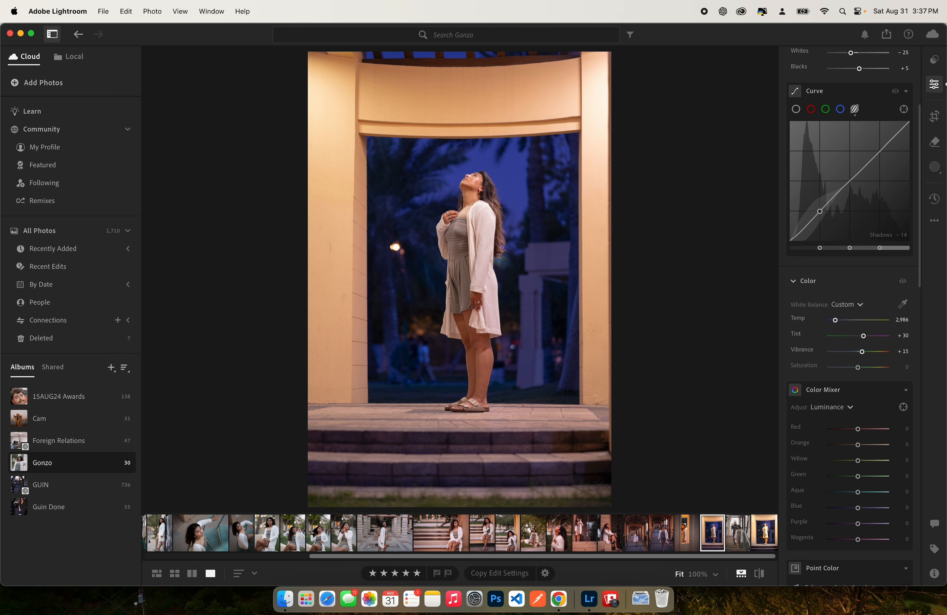
pyautogui.click(895, 92)
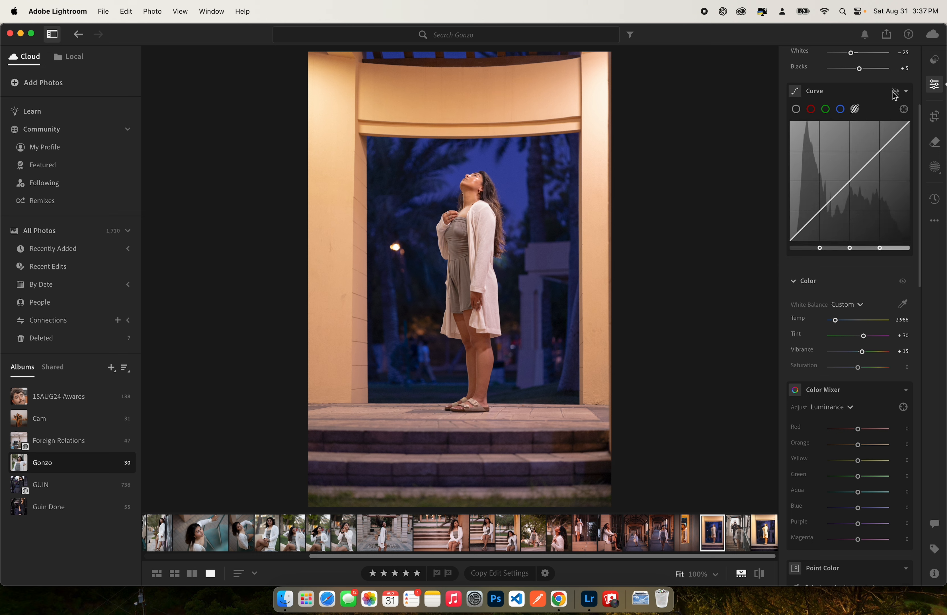
pyautogui.click(895, 92)
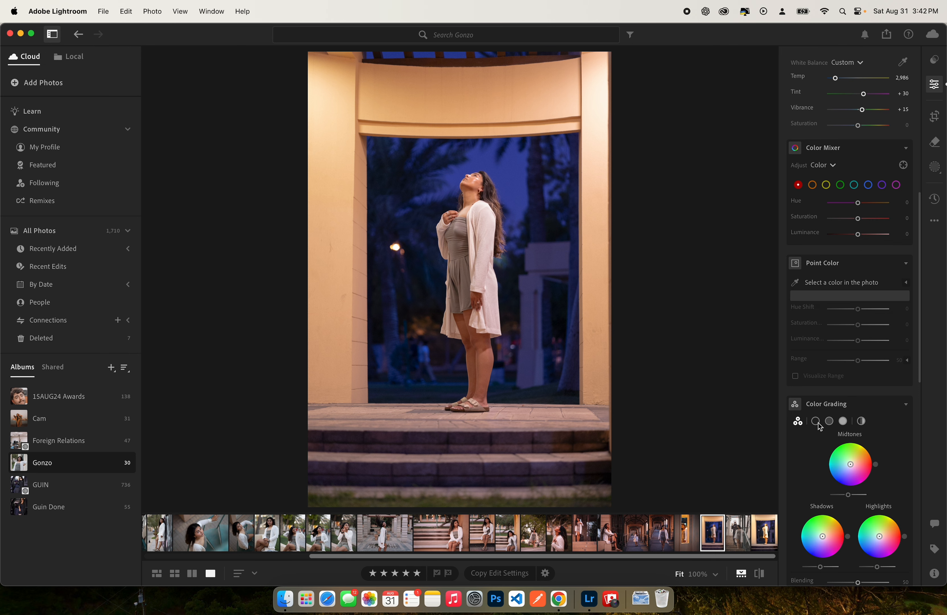
# In the color mixer, set the orange Hue to -9, Saturation to +8 and Luminance to +15.
pyautogui.click(813, 185)
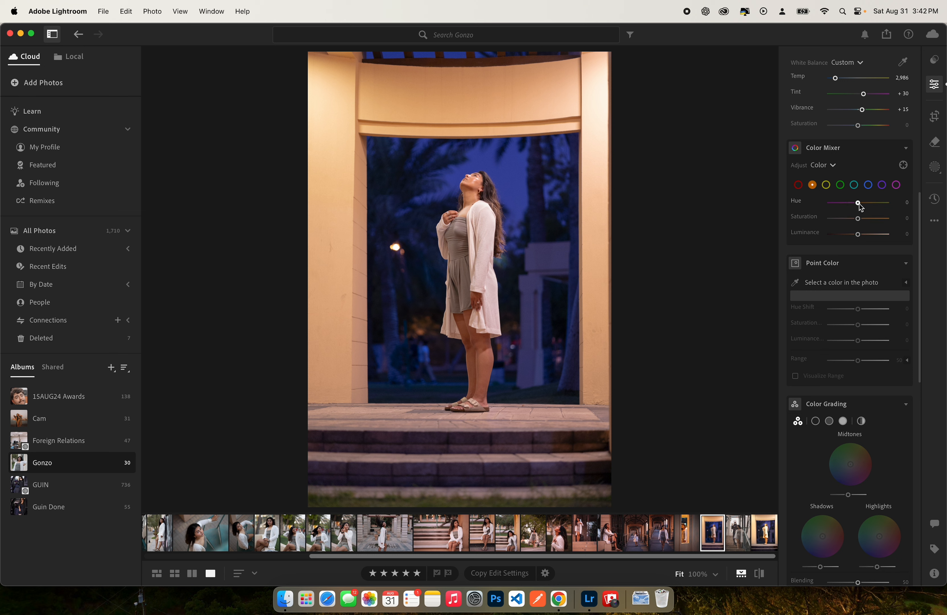
pyautogui.moveTo(860, 204); pyautogui.dragTo(860, 221)
pyautogui.moveTo(859, 237)
pyautogui.mouseDown()
pyautogui.moveTo(901, 239)
pyautogui.moveTo(863, 236)
pyautogui.mouseUp()
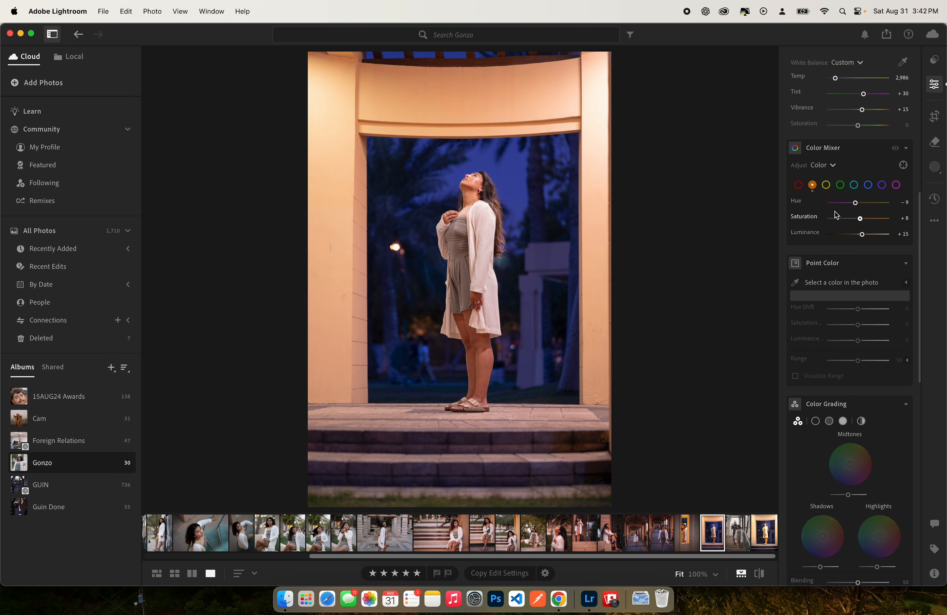
# Set the blue Hue to -11, Saturation to -10 and Luminance to +8, and compare with the color mixer switched off.
pyautogui.click(869, 185)
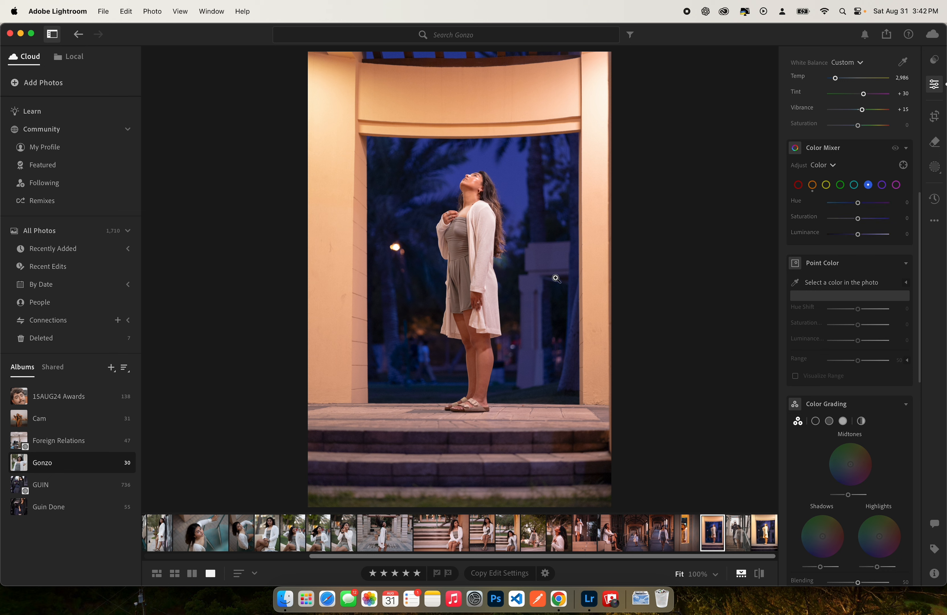
pyautogui.moveTo(857, 203); pyautogui.dragTo(862, 238)
pyautogui.click(895, 149)
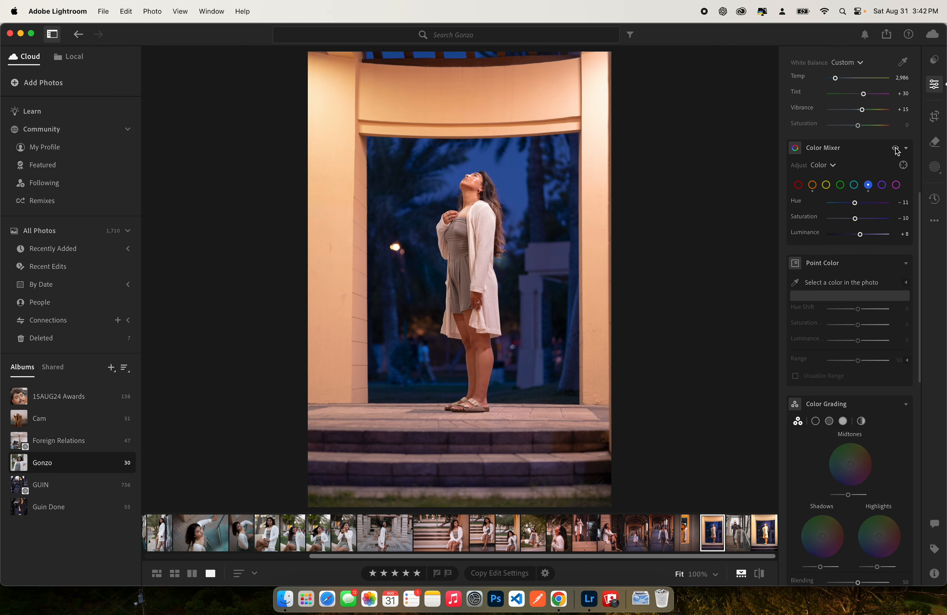
pyautogui.click(897, 150)
# Color grade the highlights with a slight warm tint and the shadows with a slight blue tint, and compare with the grading switched off.
pyautogui.scroll(-3, 911, 398)
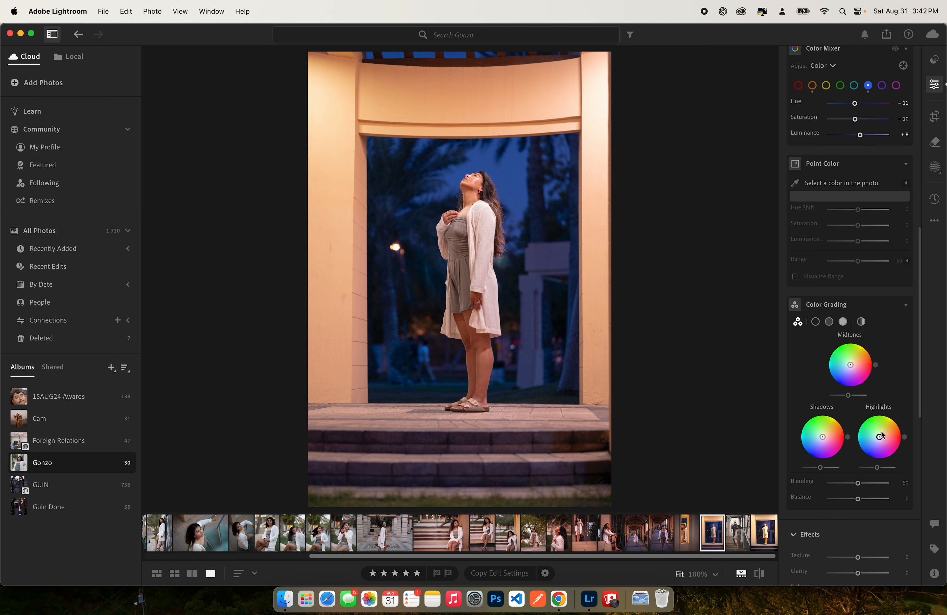
pyautogui.moveTo(883, 438)
pyautogui.mouseDown()
pyautogui.moveTo(886, 431)
pyautogui.moveTo(883, 438)
pyautogui.mouseUp()
pyautogui.moveTo(824, 437)
pyautogui.mouseDown()
pyautogui.moveTo(813, 445)
pyautogui.moveTo(820, 443)
pyautogui.mouseUp()
pyautogui.click(895, 306)
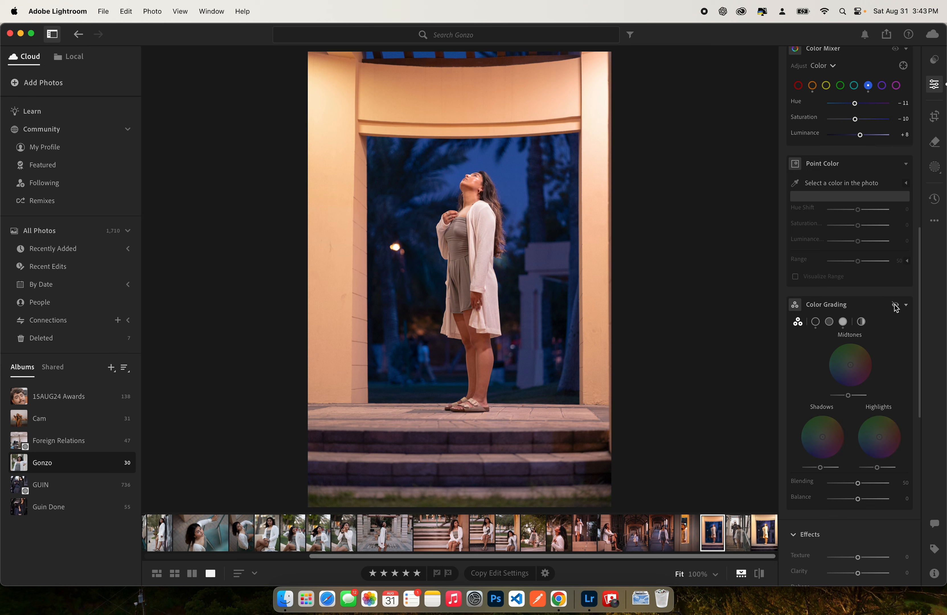
pyautogui.click(896, 305)
pyautogui.click(896, 306)
pyautogui.click(896, 305)
pyautogui.click(896, 306)
pyautogui.click(896, 306)
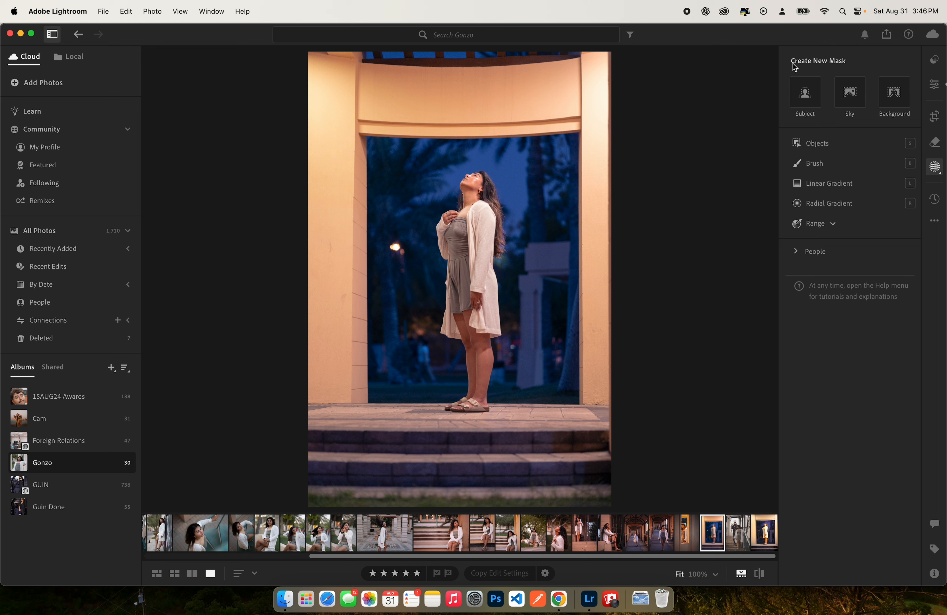
# Create a Subject mask of the woman and add her incompletely covered feet and sandals to it with the Brush.
pyautogui.click(804, 96)
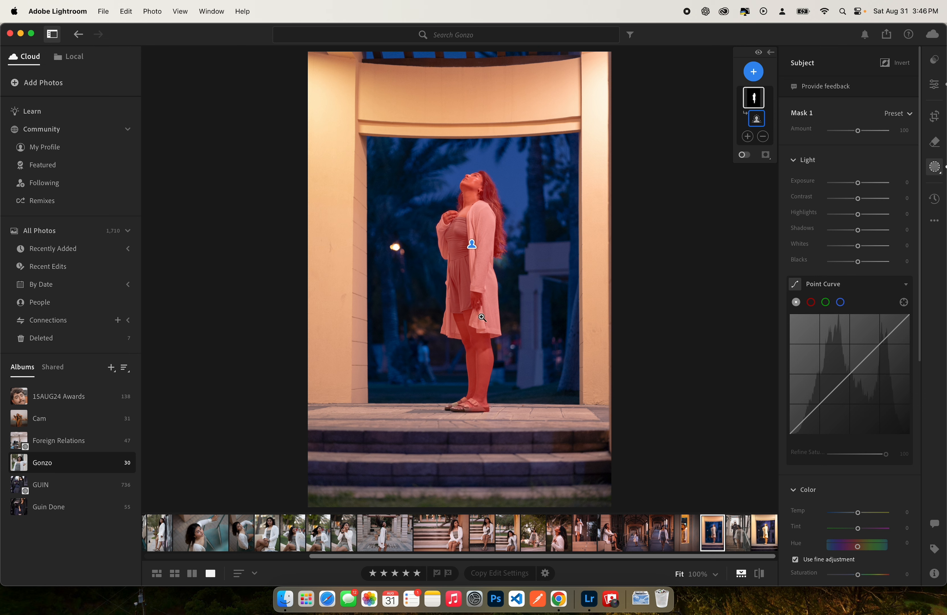
pyautogui.click(457, 408)
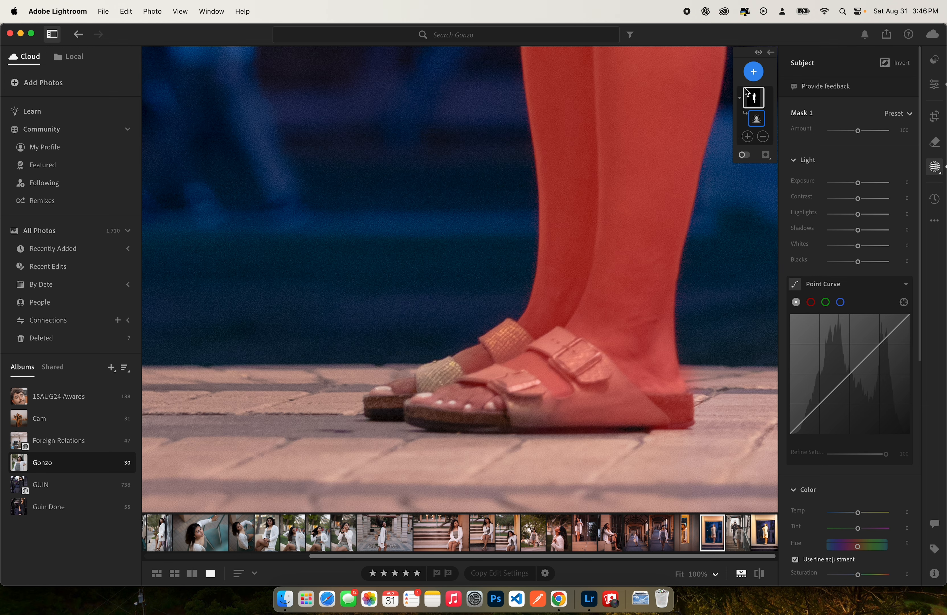
pyautogui.click(748, 137)
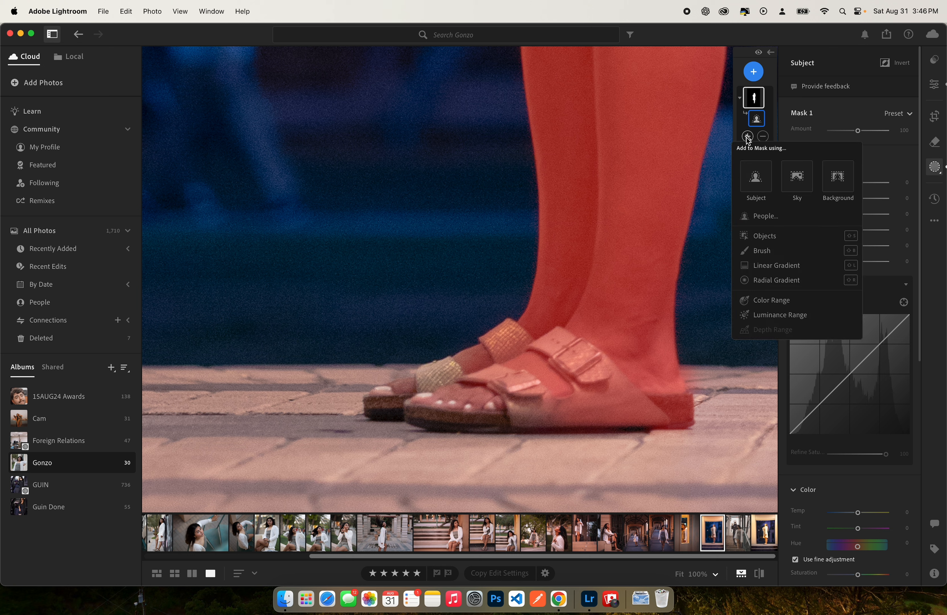
pyautogui.click(746, 251)
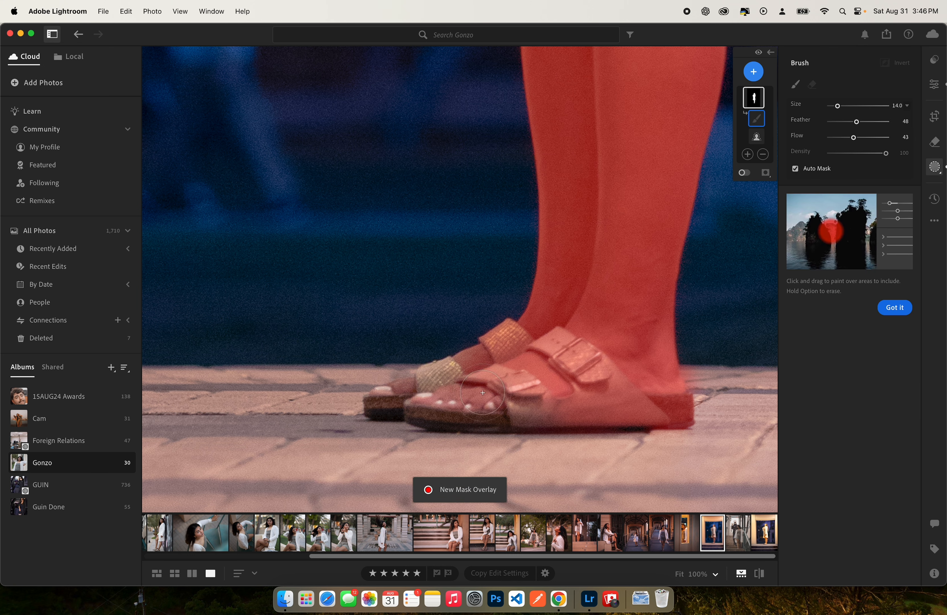
pyautogui.moveTo(494, 399)
pyautogui.mouseDown()
pyautogui.moveTo(447, 397)
pyautogui.moveTo(509, 395)
pyautogui.moveTo(456, 404)
pyautogui.moveTo(440, 394)
pyautogui.moveTo(476, 362)
pyautogui.moveTo(411, 384)
pyautogui.moveTo(406, 397)
pyautogui.moveTo(477, 402)
pyautogui.moveTo(426, 394)
pyautogui.mouseUp()
pyautogui.press('space')
pyautogui.click(573, 340)
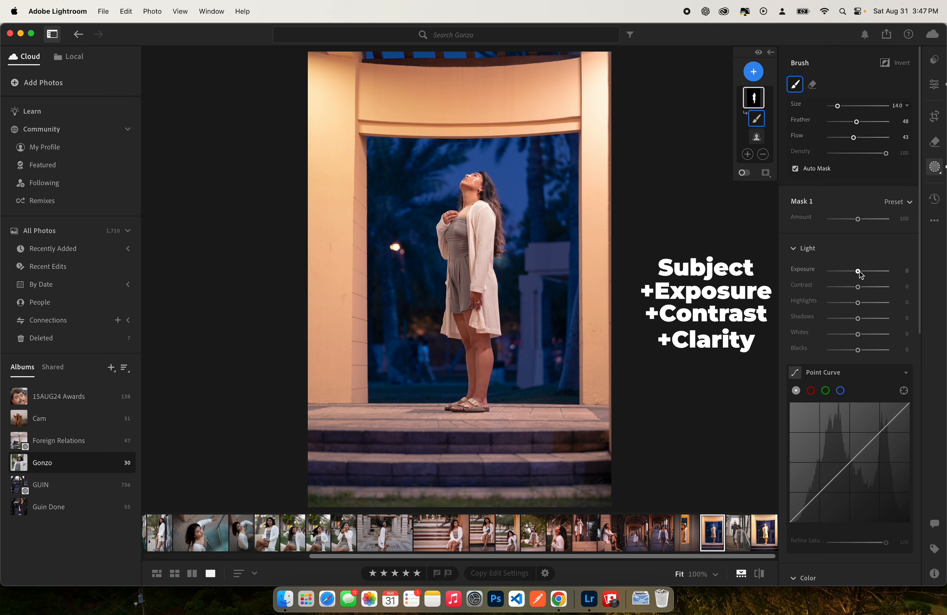
# Set the subject mask's Exposure to 0.20 and Contrast to 10.
pyautogui.moveTo(859, 272); pyautogui.dragTo(858, 272)
pyautogui.click(904, 271)
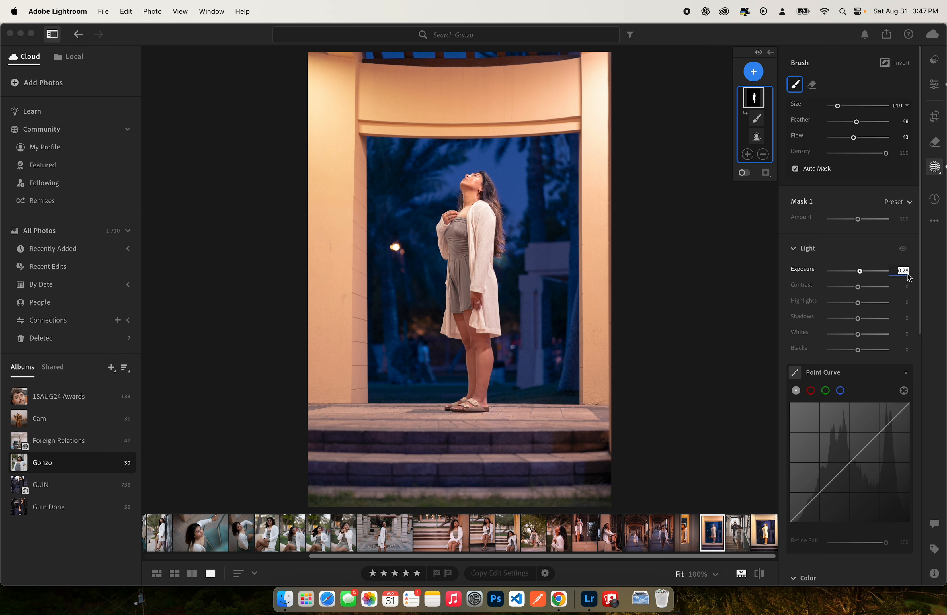
pyautogui.write('.2')
pyautogui.moveTo(857, 288); pyautogui.dragTo(865, 288)
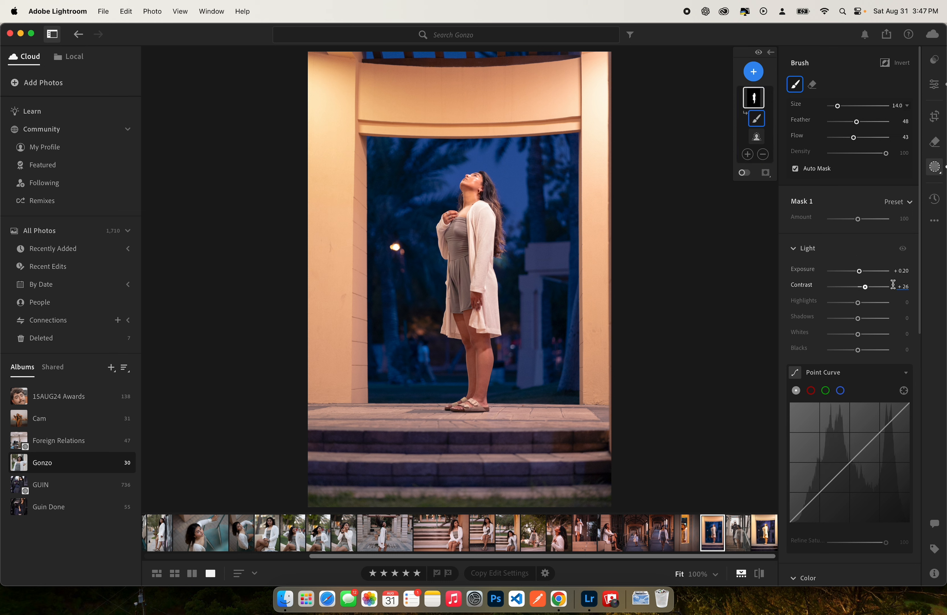
pyautogui.click(902, 286)
pyautogui.write('10')
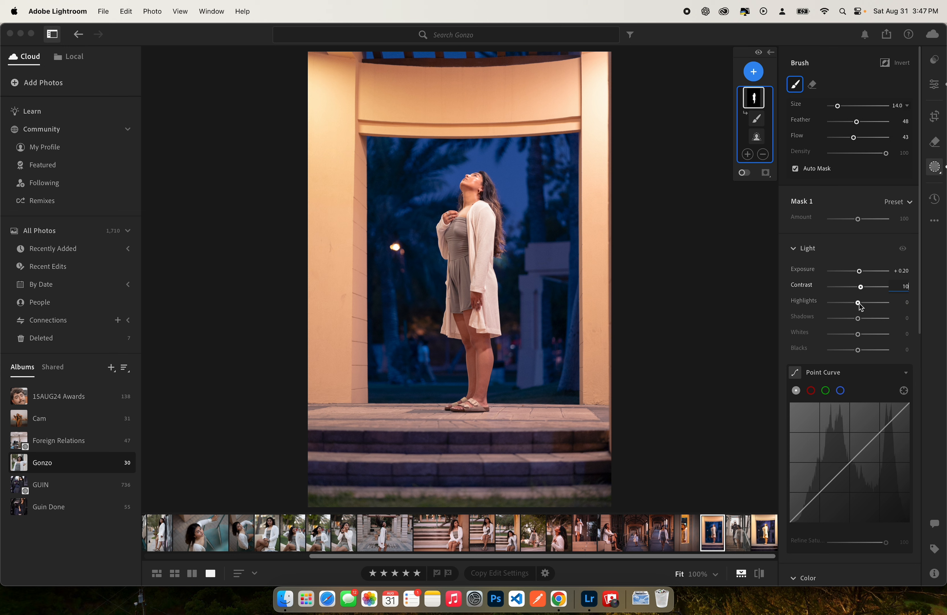
# Set the subject mask's Highlights to -15 and Shadows to 10.
pyautogui.click(476, 184)
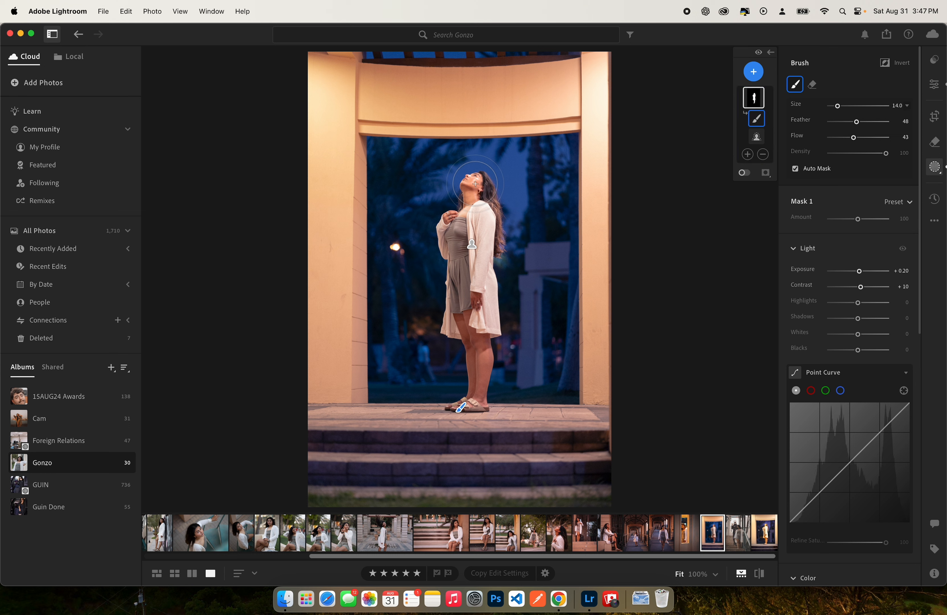
pyautogui.press('space')
pyautogui.moveTo(859, 306)
pyautogui.mouseDown()
pyautogui.moveTo(846, 304)
pyautogui.moveTo(856, 306)
pyautogui.mouseUp()
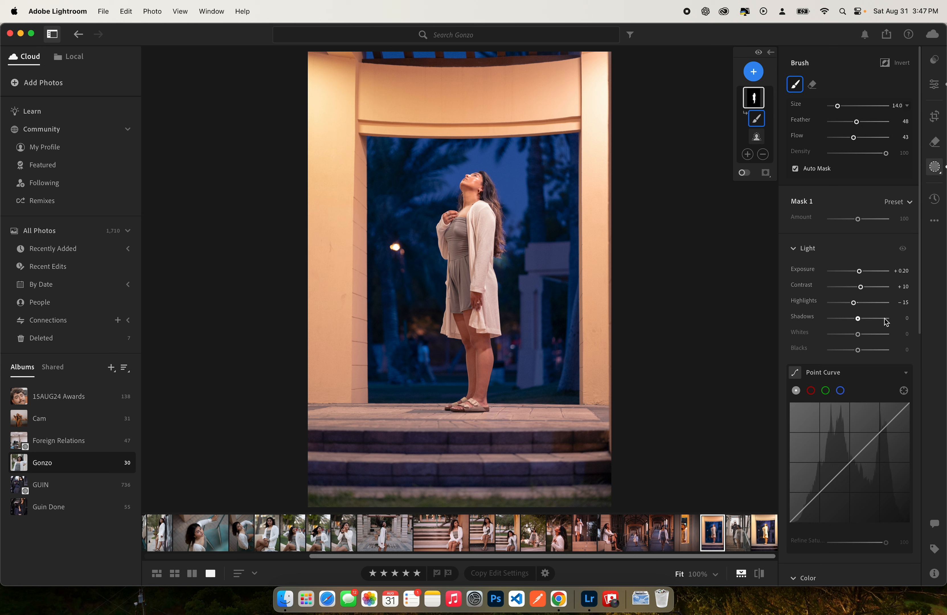
pyautogui.moveTo(858, 318); pyautogui.dragTo(863, 321)
pyautogui.click(897, 318)
pyautogui.write('10')
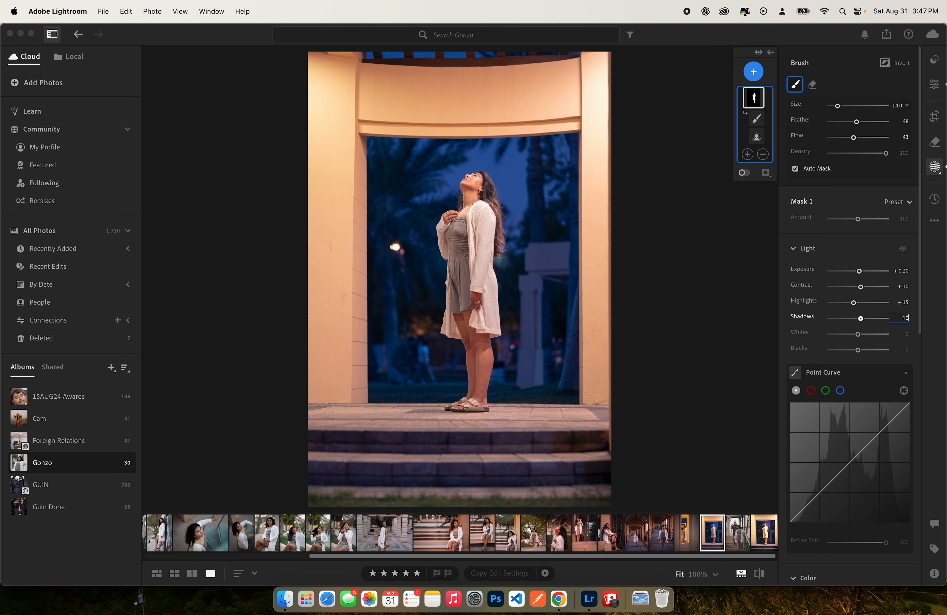
pyautogui.press('Return')
pyautogui.scroll(-1, 840, 339)
pyautogui.scroll(-10, 840, 338)
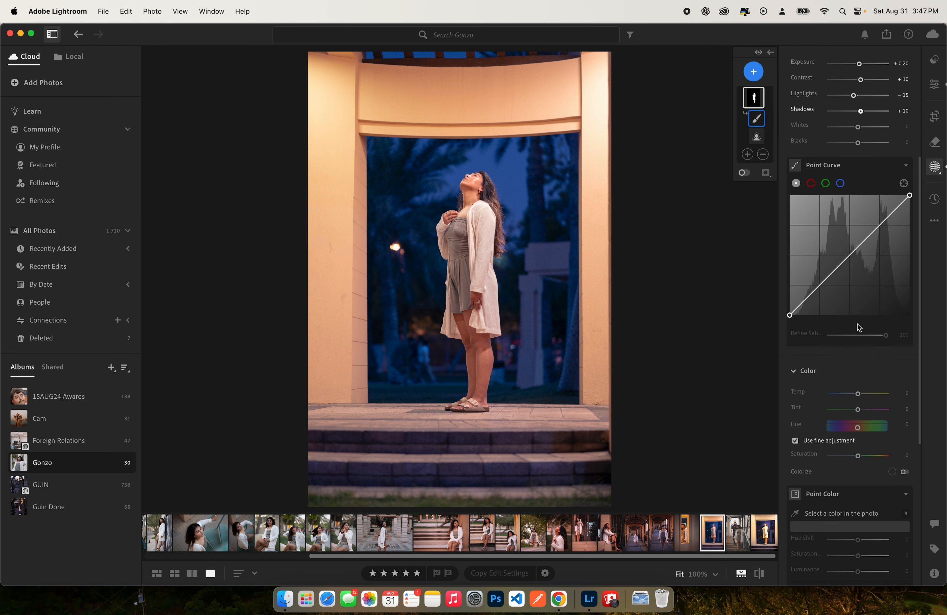
# Set the subject mask's Saturation to 10.
pyautogui.click(907, 456)
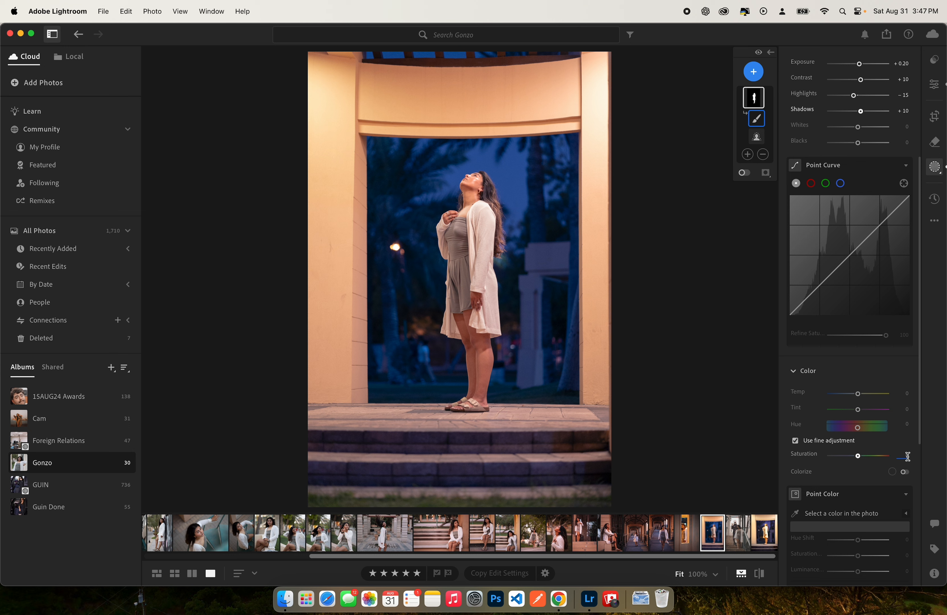
pyautogui.click(904, 457)
pyautogui.click(905, 472)
pyautogui.moveTo(871, 455); pyautogui.dragTo(868, 455)
pyautogui.write('5')
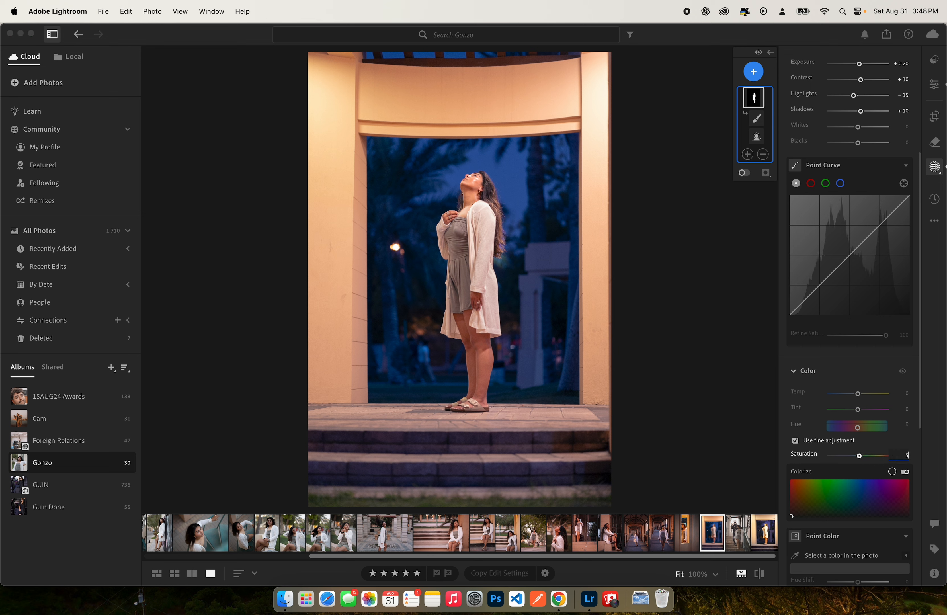
pyautogui.write('10')
pyautogui.press('Return')
# Set the subject mask's Clarity and Texture to 10 and its Dehaze to 3.
pyautogui.scroll(-8, 880, 441)
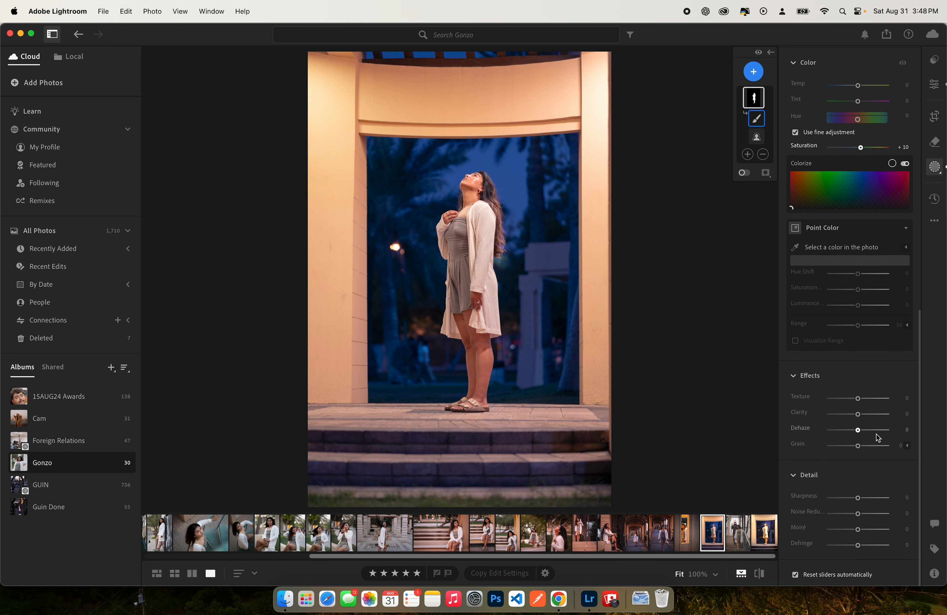
pyautogui.click(905, 415)
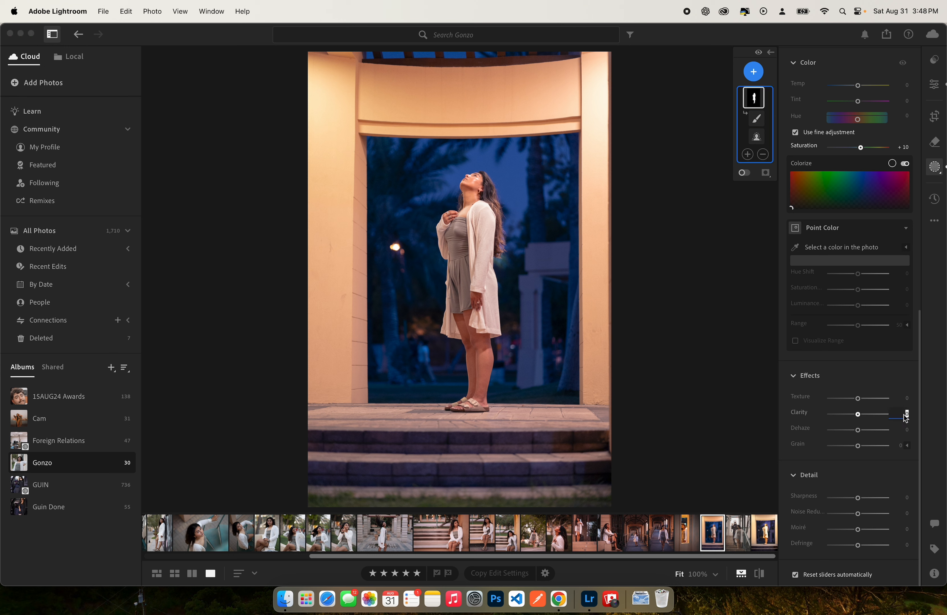
pyautogui.write('10')
pyautogui.press('Return')
pyautogui.click(907, 399)
pyautogui.write('10')
pyautogui.press('BackSpace')
pyautogui.write('0')
pyautogui.press('Return')
pyautogui.click(905, 431)
pyautogui.write('5')
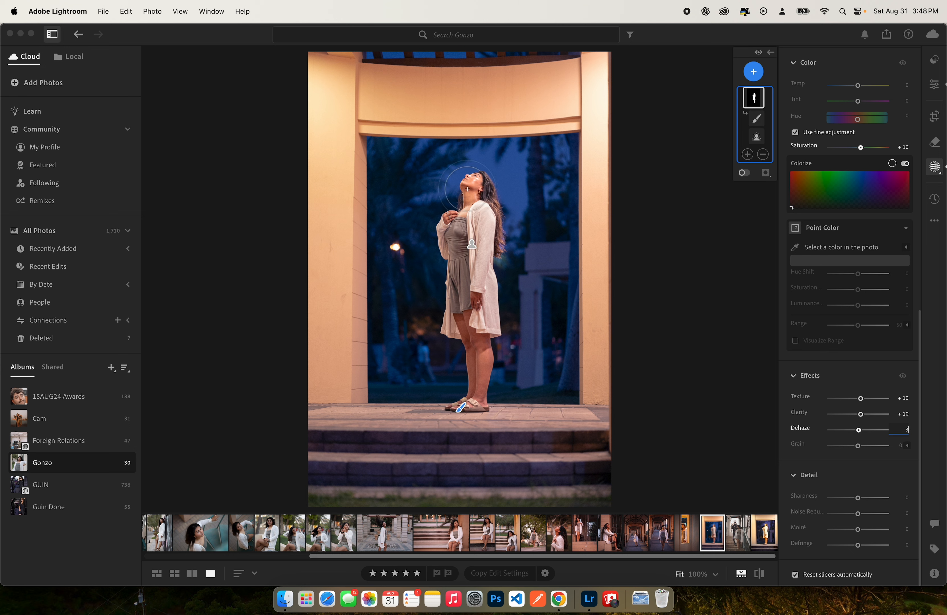
# Duplicate and invert Mask 1 so the copy covers everything around the woman.
pyautogui.click(756, 118)
pyautogui.rightClick(761, 99)
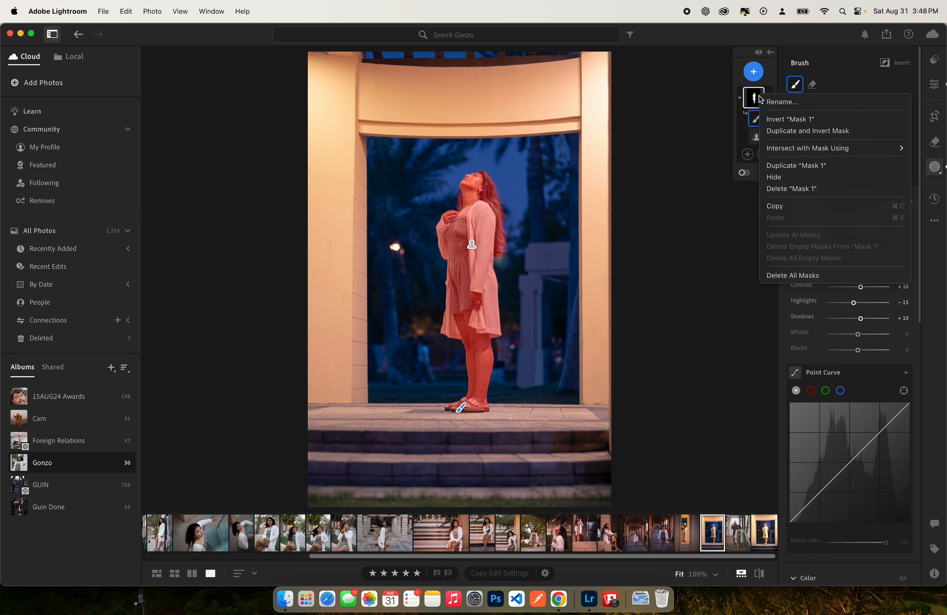
pyautogui.click(785, 131)
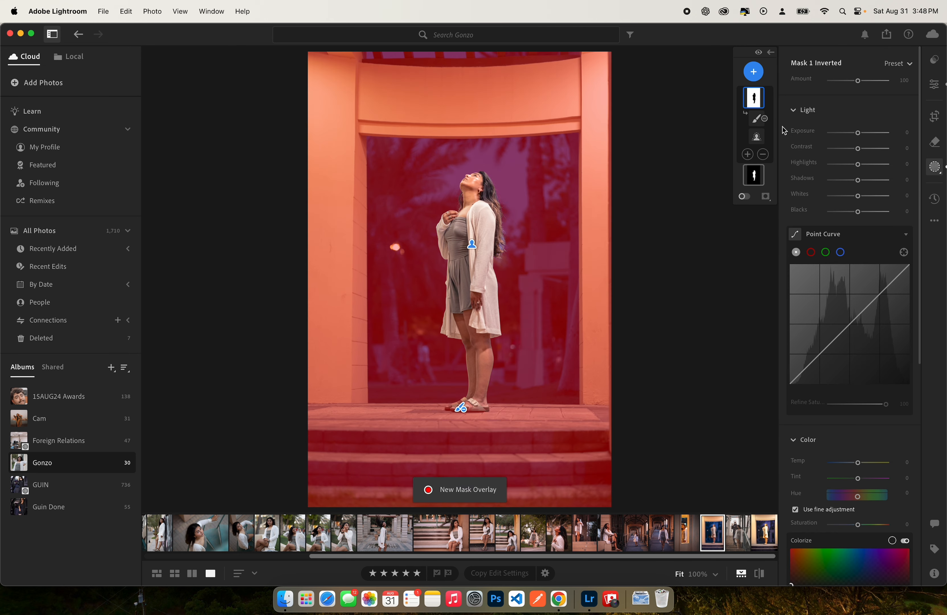
# Set the inverted background mask's Exposure to -0.20 and Contrast to 10.
pyautogui.click(905, 133)
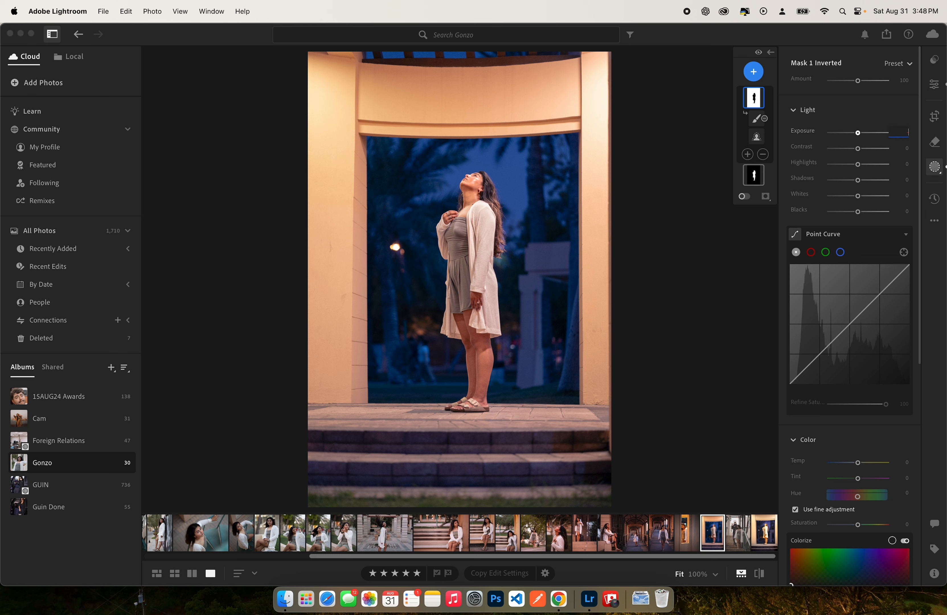
pyautogui.write('-.2')
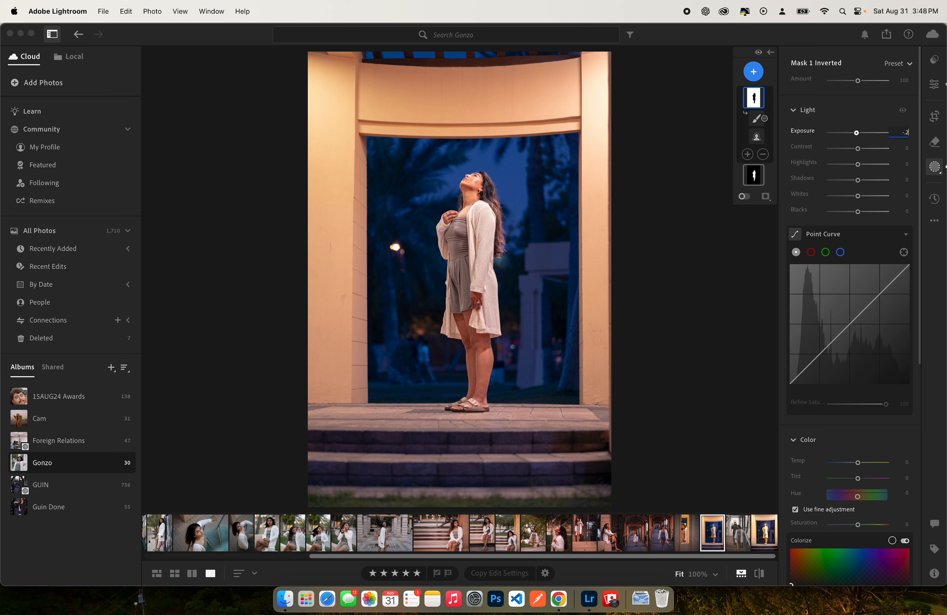
pyautogui.press('BackSpace')
pyautogui.press('BackSpace')
pyautogui.press('BackSpace')
pyautogui.press('BackSpace')
pyautogui.press('BackSpace')
pyautogui.press('BackSpace')
pyautogui.write('-.2')
pyautogui.click(902, 149)
pyautogui.write('10')
pyautogui.press('Return')
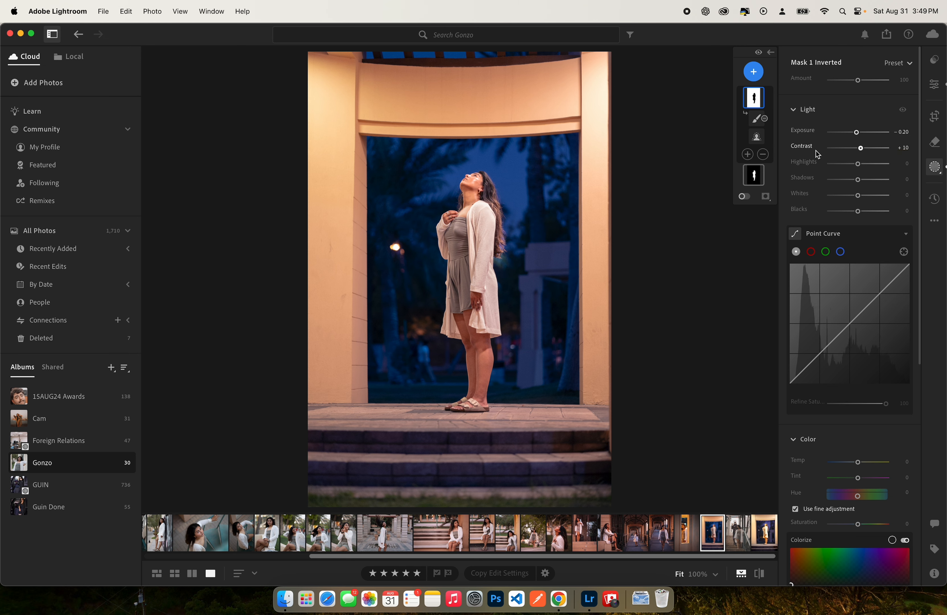
# Lower the inverted background mask's Saturation to -10.
pyautogui.scroll(-5, 852, 283)
pyautogui.moveTo(857, 392); pyautogui.dragTo(858, 394)
pyautogui.scroll(-5, 871, 431)
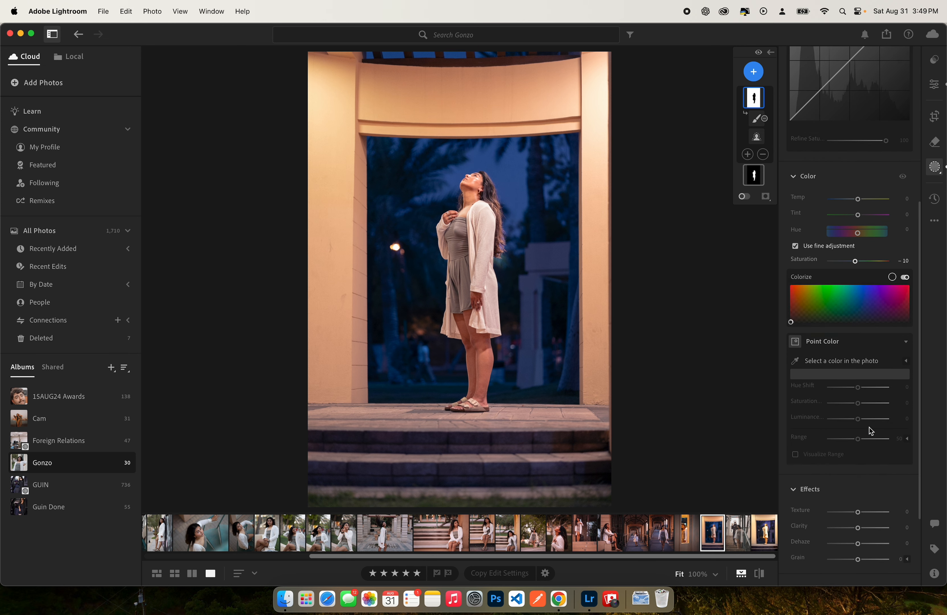
# Set the inverted background mask's Clarity and Texture to -10 and its Dehaze to -5.
pyautogui.scroll(-4, 871, 431)
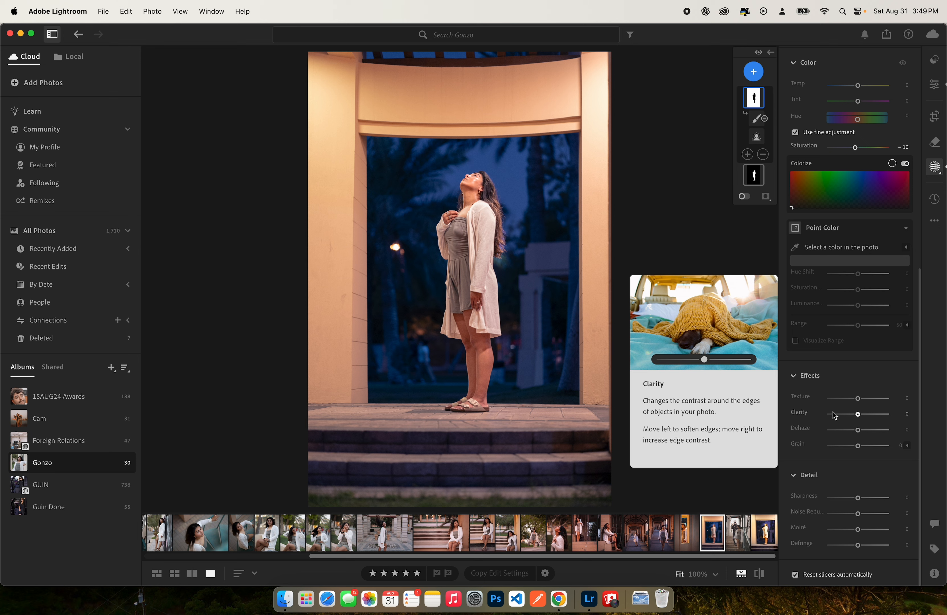
pyautogui.click(905, 414)
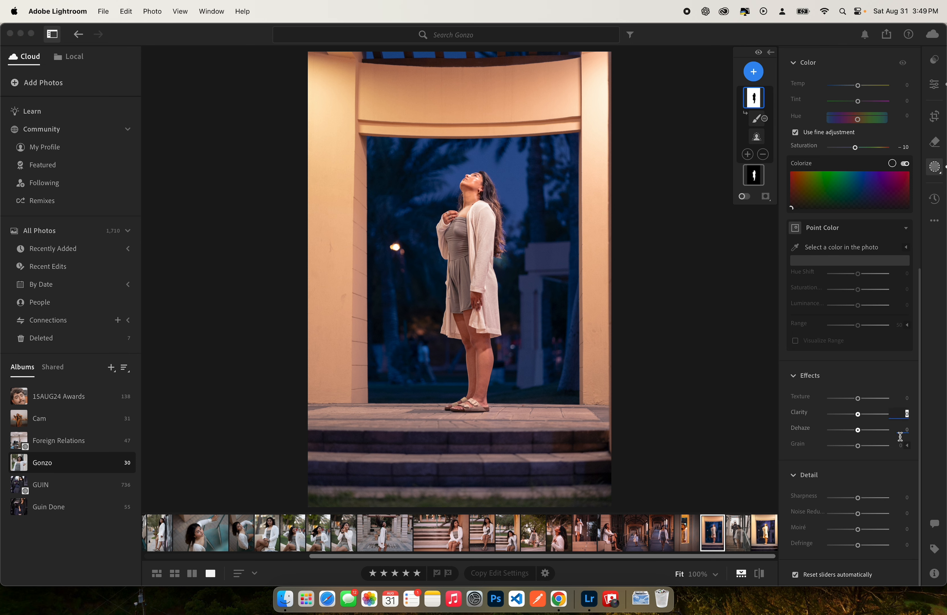
pyautogui.write('-10')
pyautogui.click(905, 398)
pyautogui.write('-10')
pyautogui.click(904, 430)
pyautogui.write('-5')
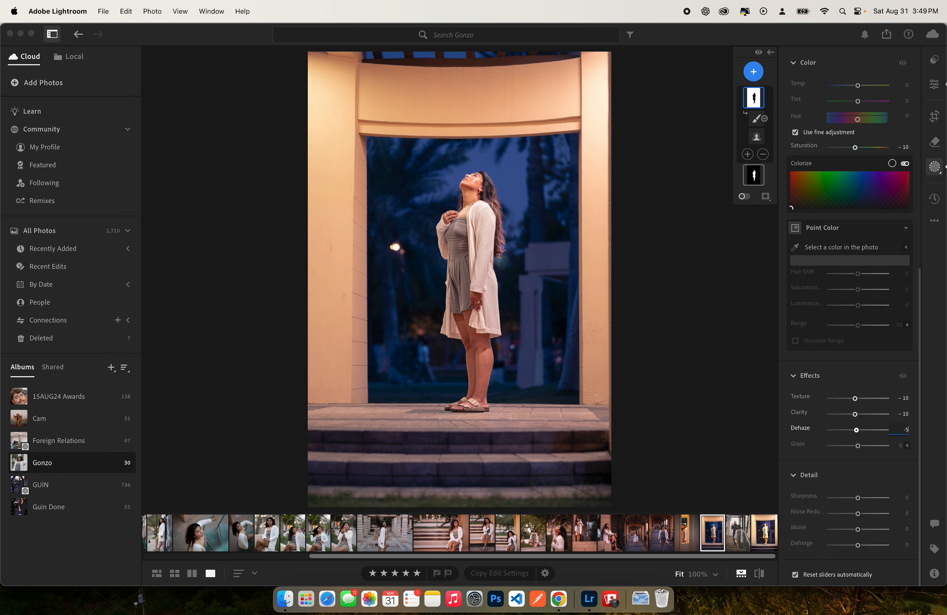
# Add a Radial Gradient mask around the woman's face and head, with Feather 90 and Exposure 0.08.
pyautogui.click(754, 72)
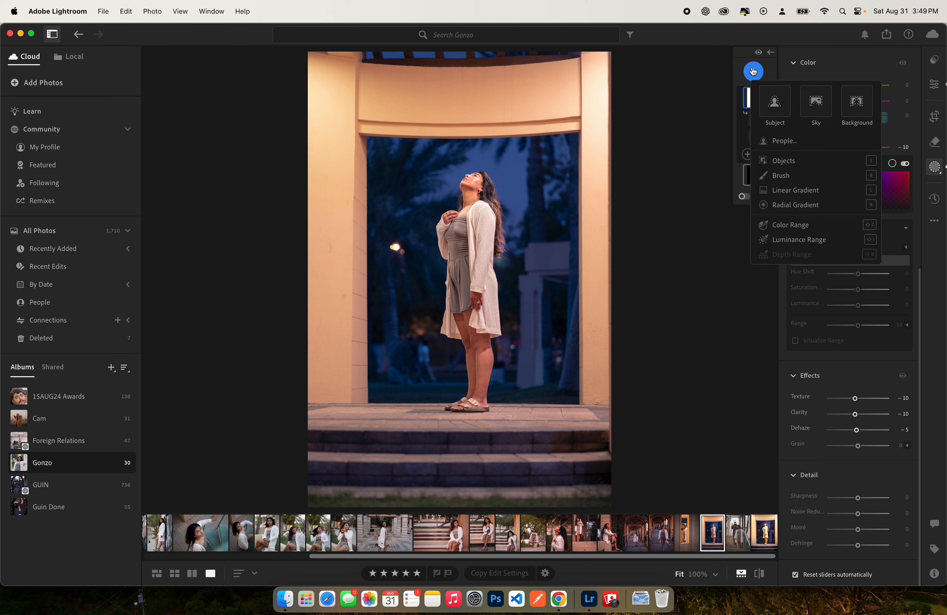
pyautogui.click(777, 204)
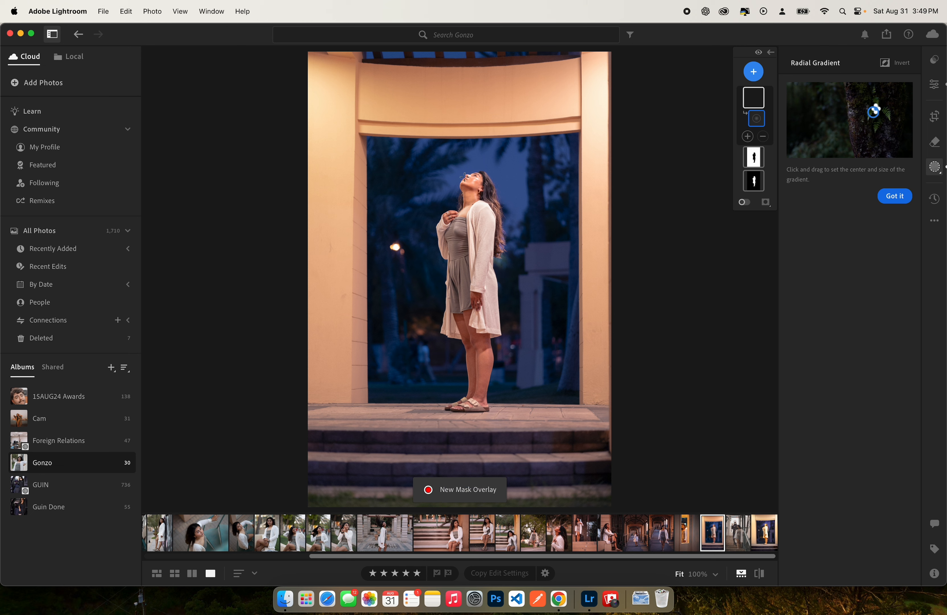
pyautogui.moveTo(464, 176); pyautogui.dragTo(500, 185)
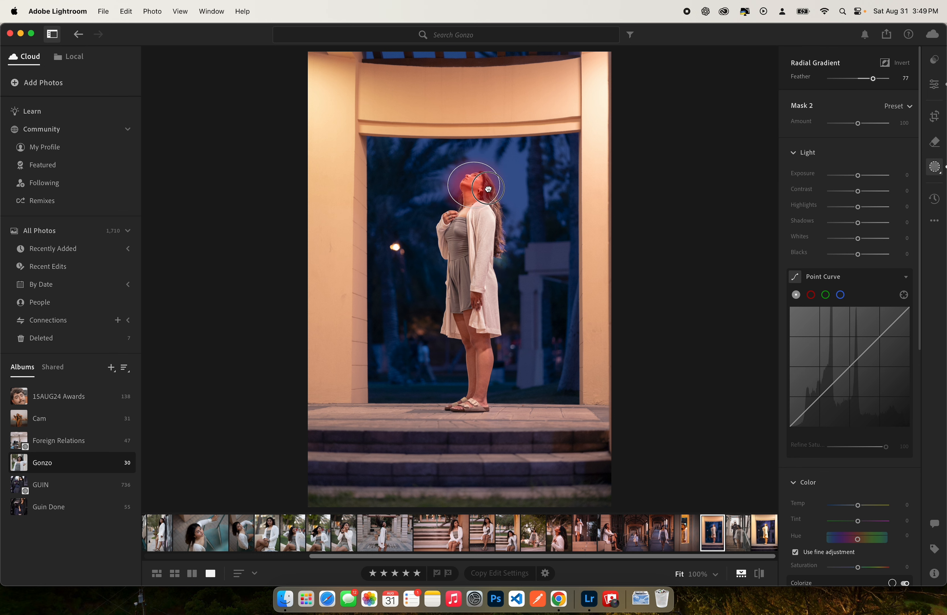
pyautogui.moveTo(873, 78); pyautogui.dragTo(883, 82)
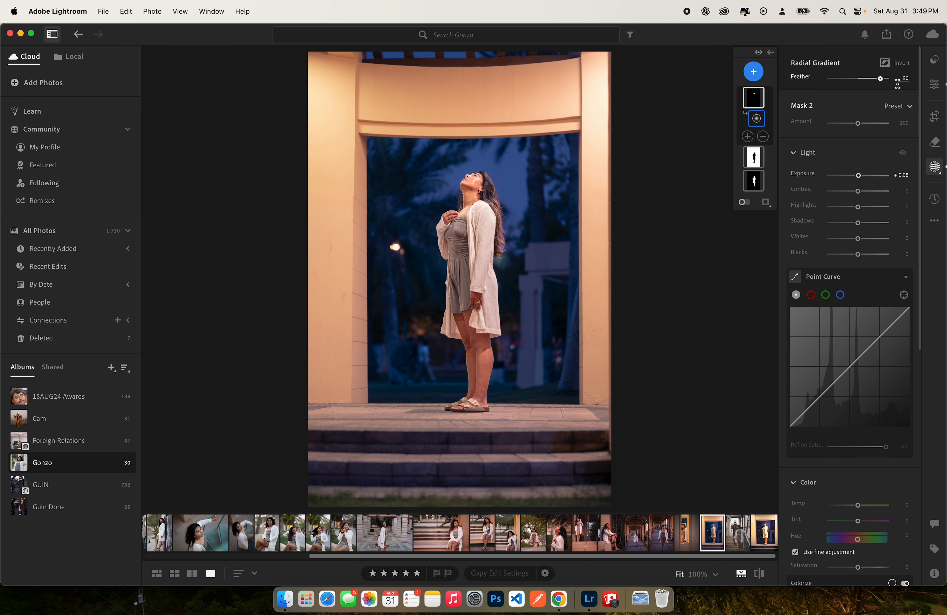
# Set the face mask's Contrast to -14 and inspect the woman's face up close.
pyautogui.click(902, 154)
pyautogui.scroll(-5, 865, 238)
pyautogui.scroll(-10, 866, 239)
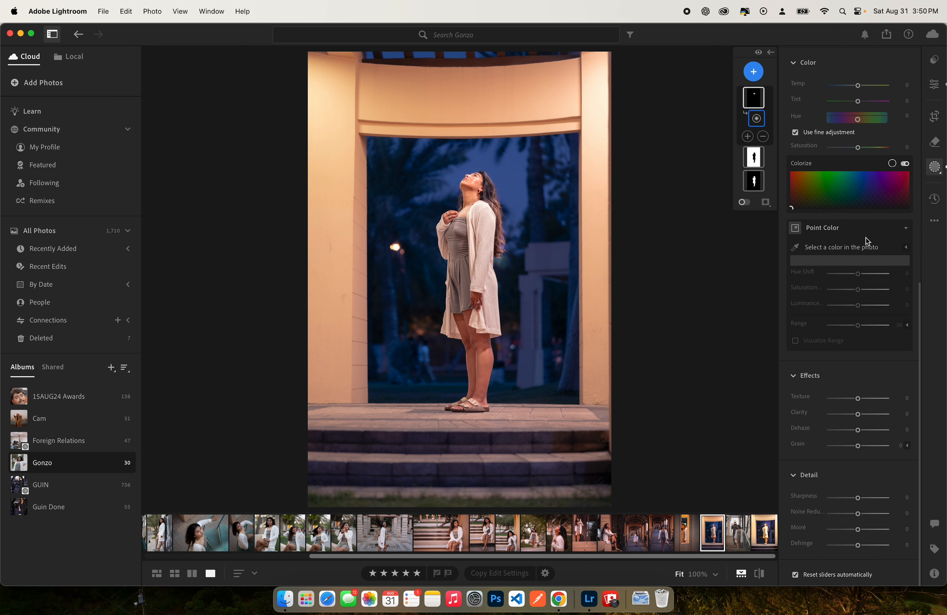
pyautogui.scroll(20, 856, 293)
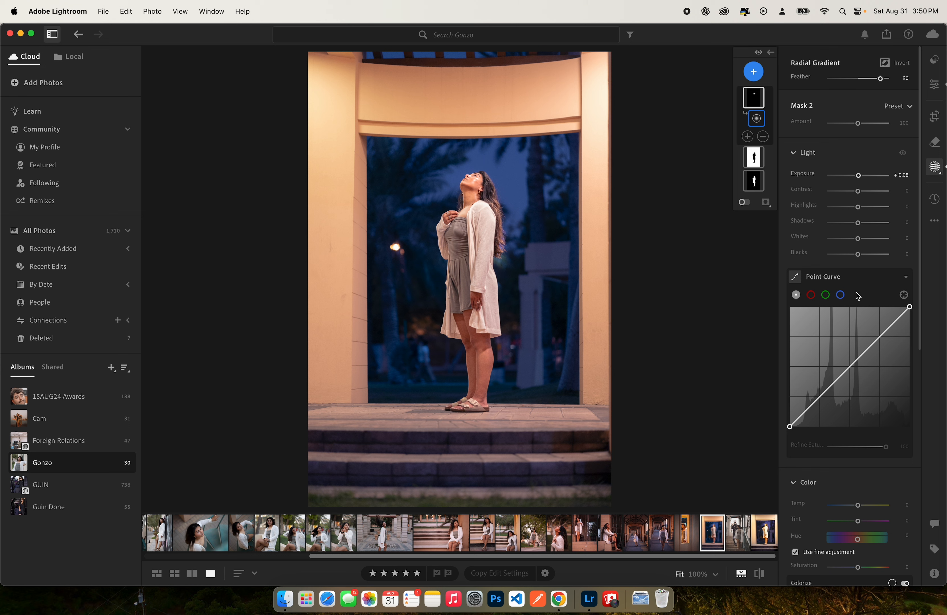
pyautogui.moveTo(860, 193)
pyautogui.mouseDown()
pyautogui.moveTo(841, 191)
pyautogui.moveTo(854, 192)
pyautogui.mouseUp()
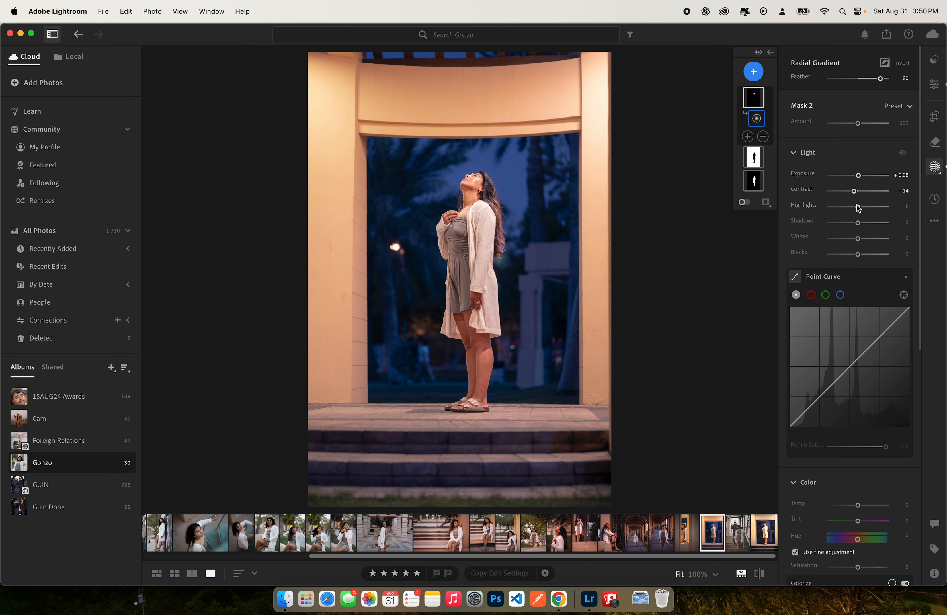
pyautogui.click(472, 182)
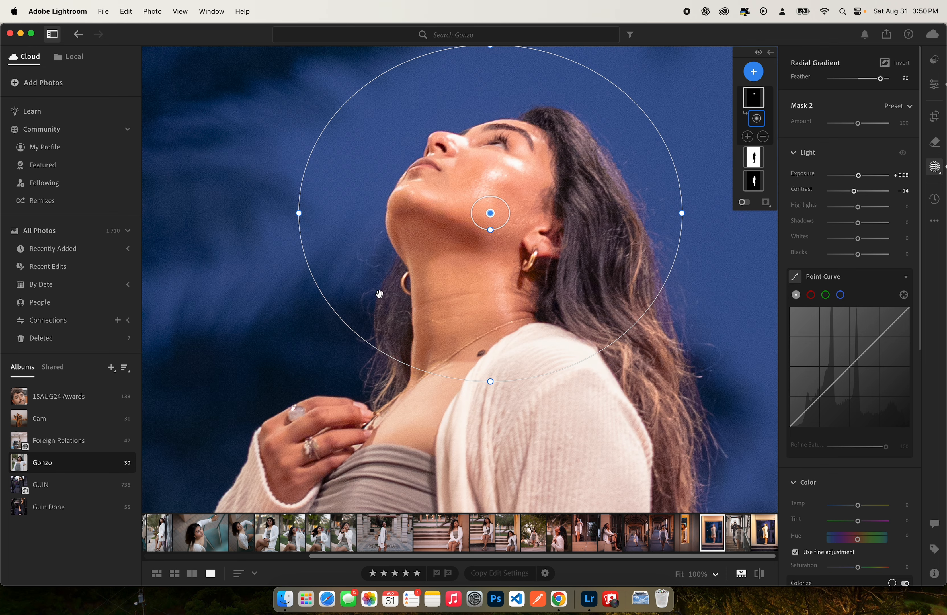
pyautogui.click(425, 257)
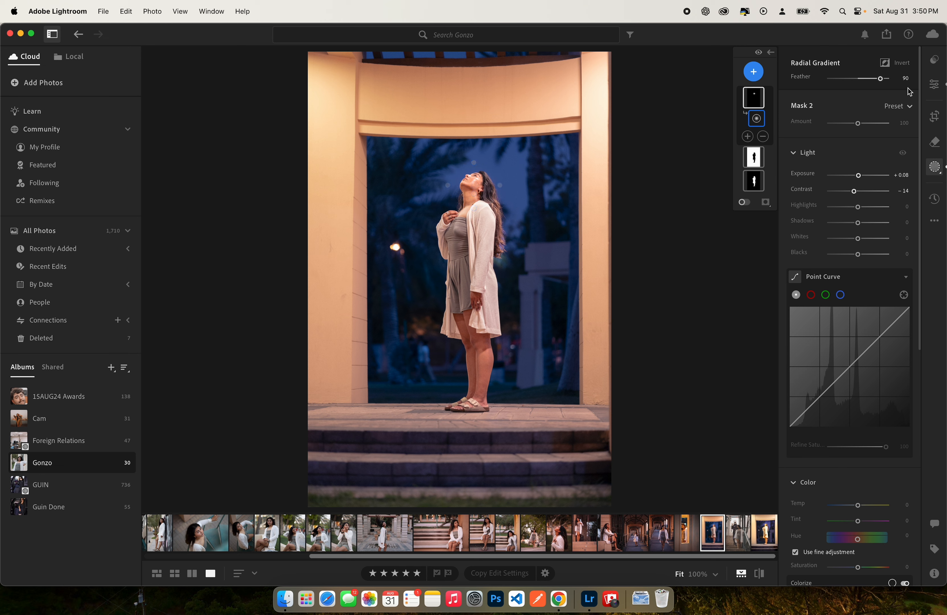
# Return to the whole-photo adjustments and set Clarity and Texture to -10 and Dehaze to -5.
pyautogui.click(936, 87)
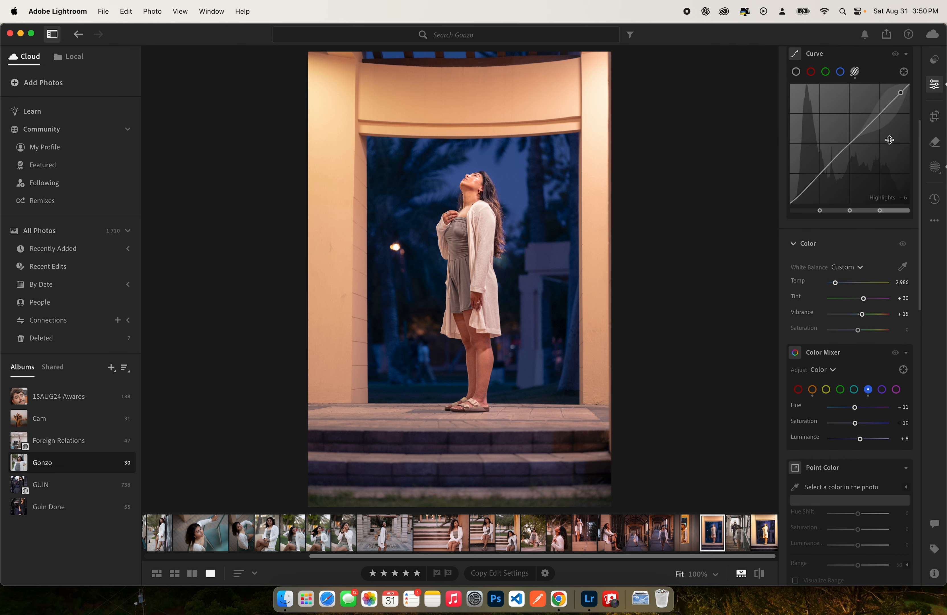
pyautogui.scroll(-10, 853, 299)
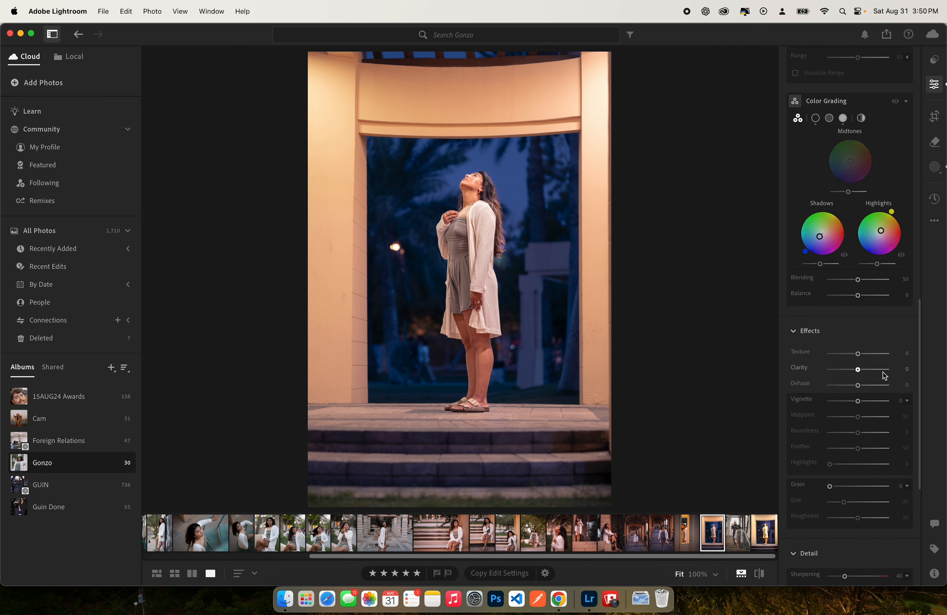
pyautogui.click(907, 370)
pyautogui.write('-10')
pyautogui.click(907, 354)
pyautogui.write('-10')
pyautogui.click(905, 385)
pyautogui.write('-5')
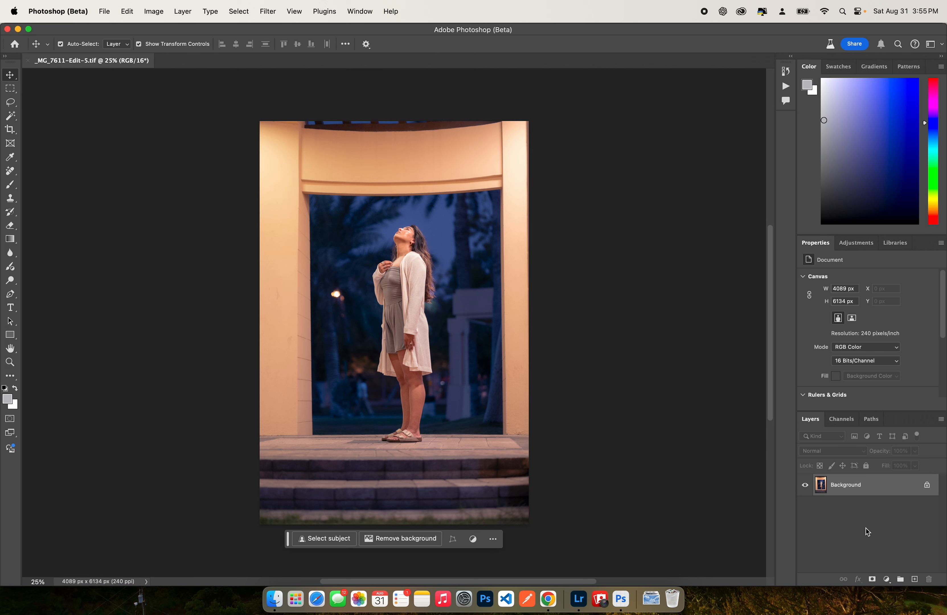
# In Photoshop, duplicate the photo's Background layer and select the copy.
pyautogui.press('super+j')
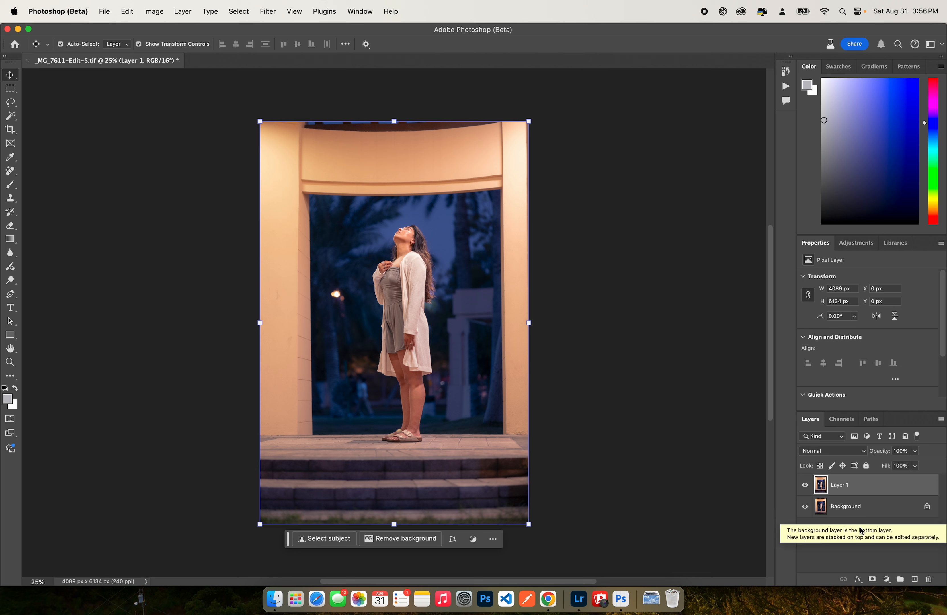
pyautogui.click(858, 537)
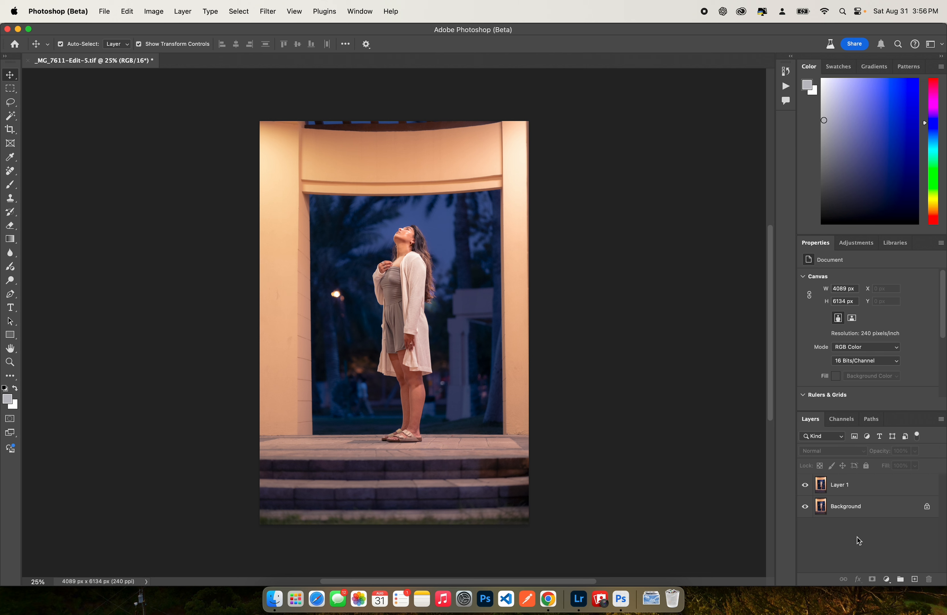
pyautogui.click(878, 493)
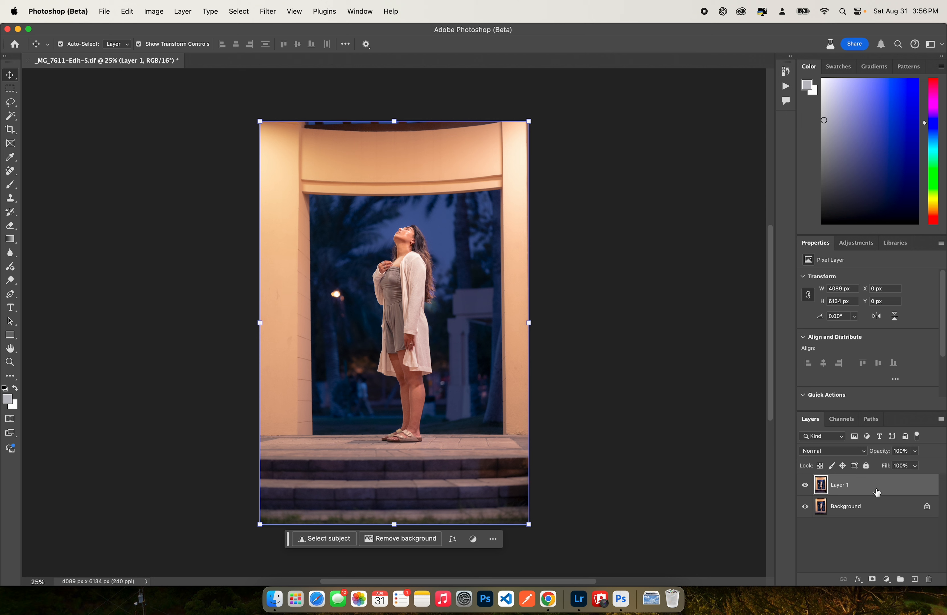
# Apply a Gaussian Blur with a 30-pixel radius to the duplicate layer, checking the preview on the woman's face.
pyautogui.click(270, 12)
pyautogui.moveTo(320, 154)
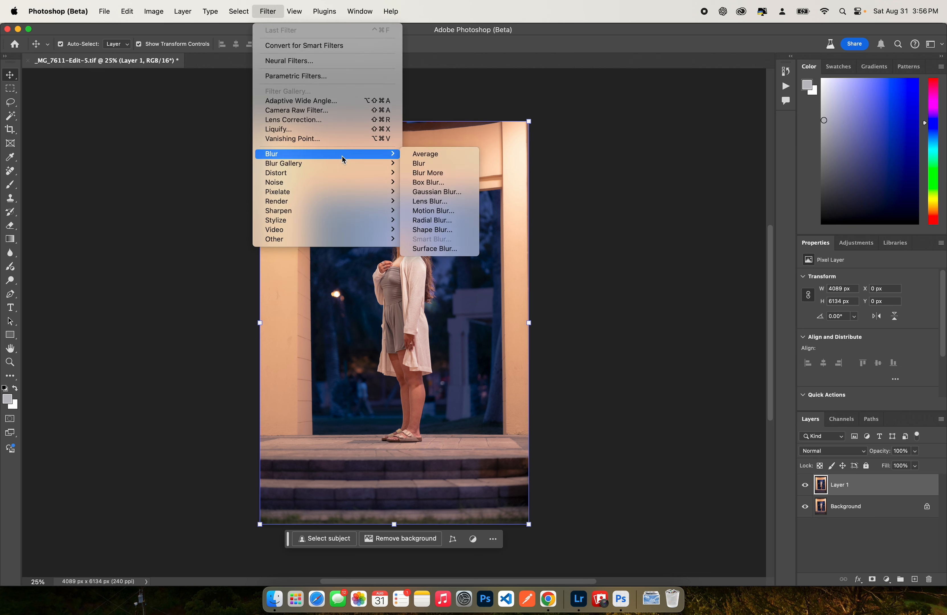
pyautogui.click(423, 195)
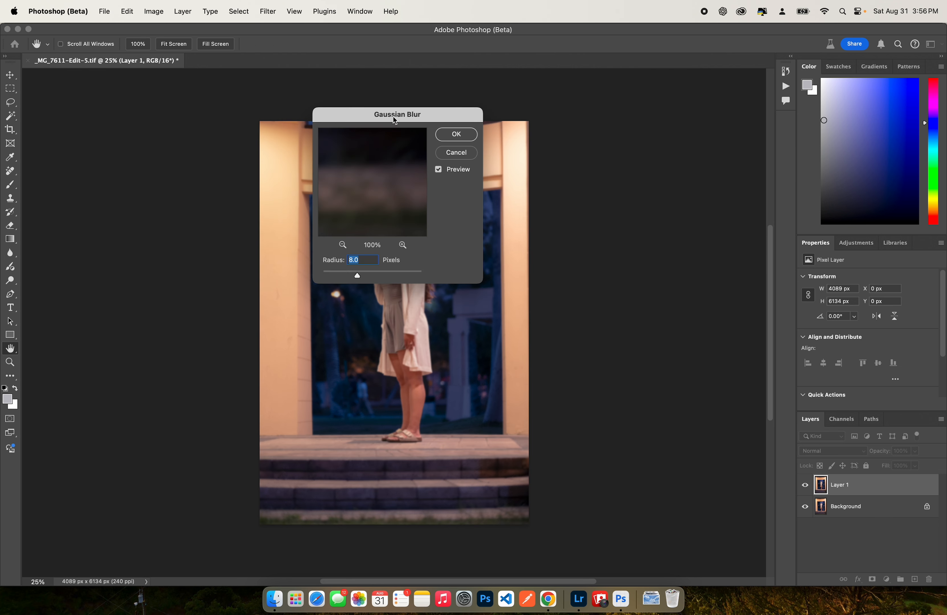
pyautogui.moveTo(393, 115); pyautogui.dragTo(496, 92)
pyautogui.click(396, 226)
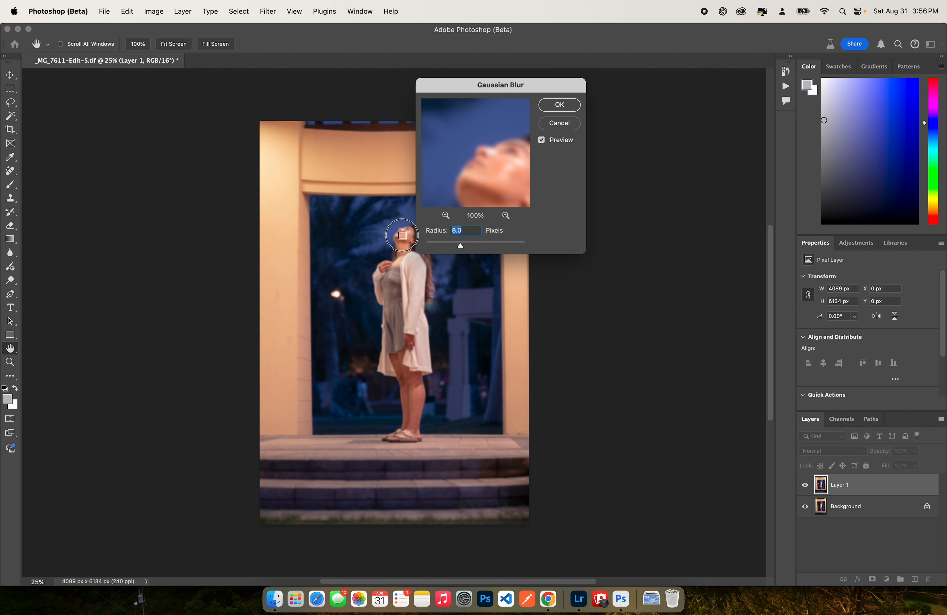
pyautogui.click(403, 239)
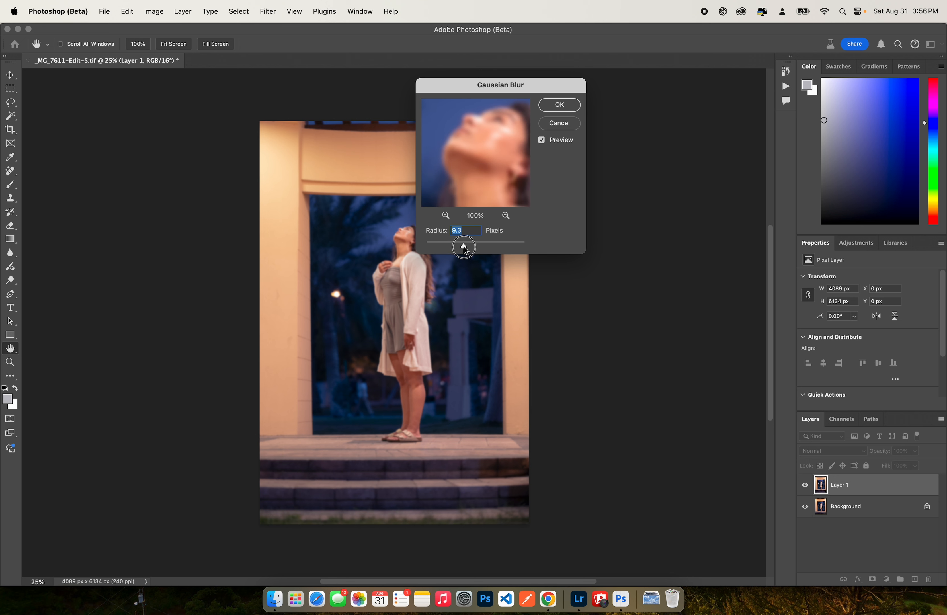
pyautogui.moveTo(465, 248); pyautogui.dragTo(469, 249)
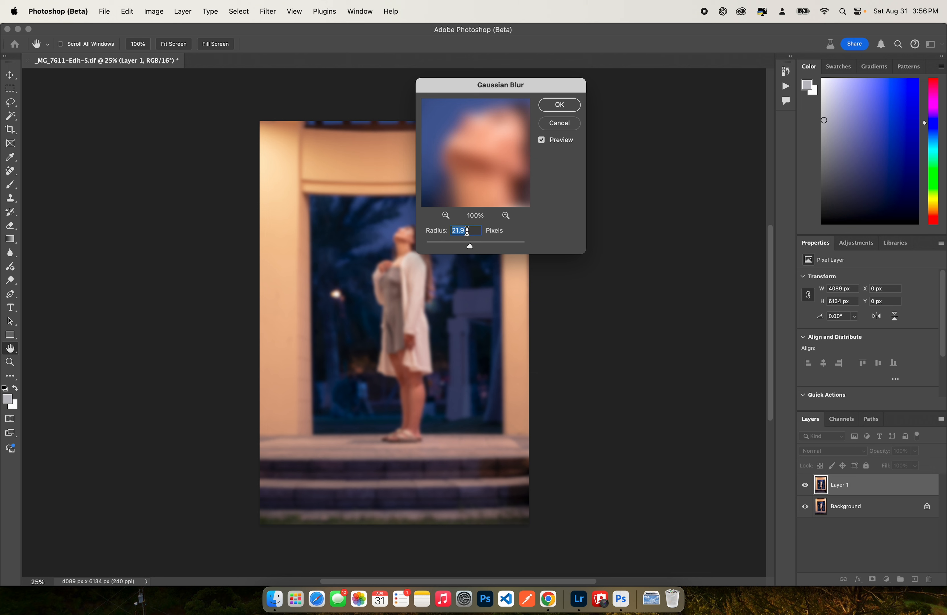
pyautogui.write('30')
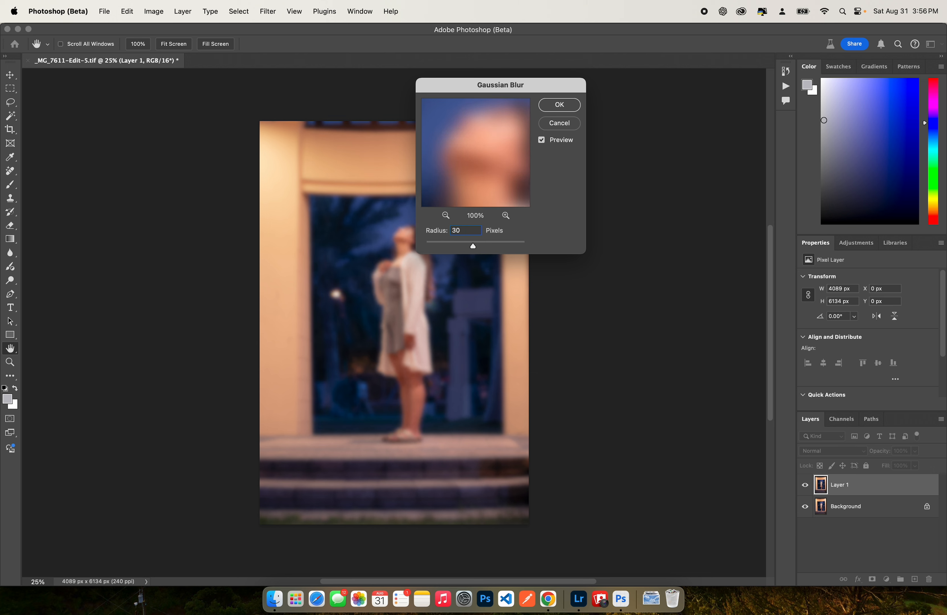
pyautogui.click(559, 105)
pyautogui.press('v')
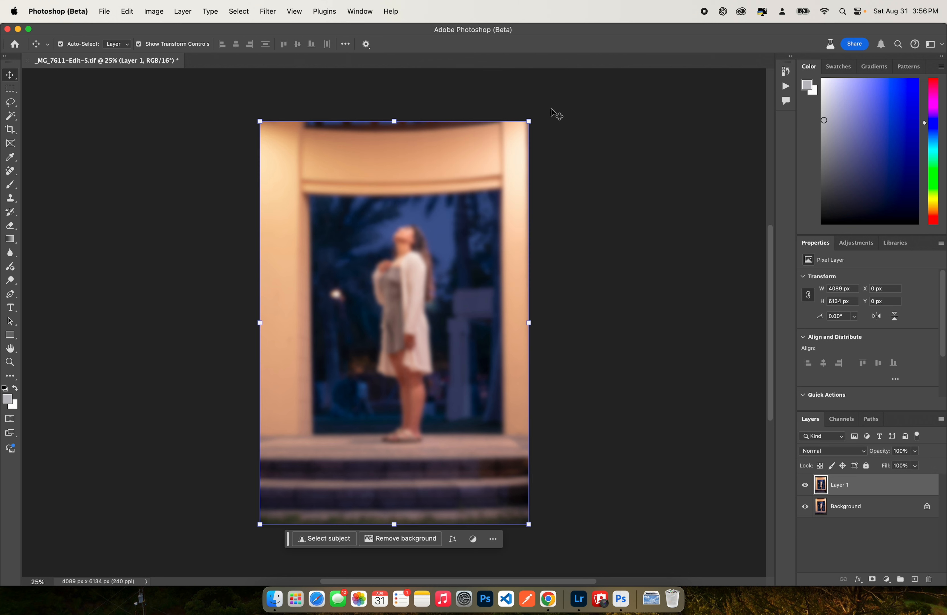
# Try the Soft Light blend mode on the blurred layer and inspect the effect on the woman.
pyautogui.click(837, 458)
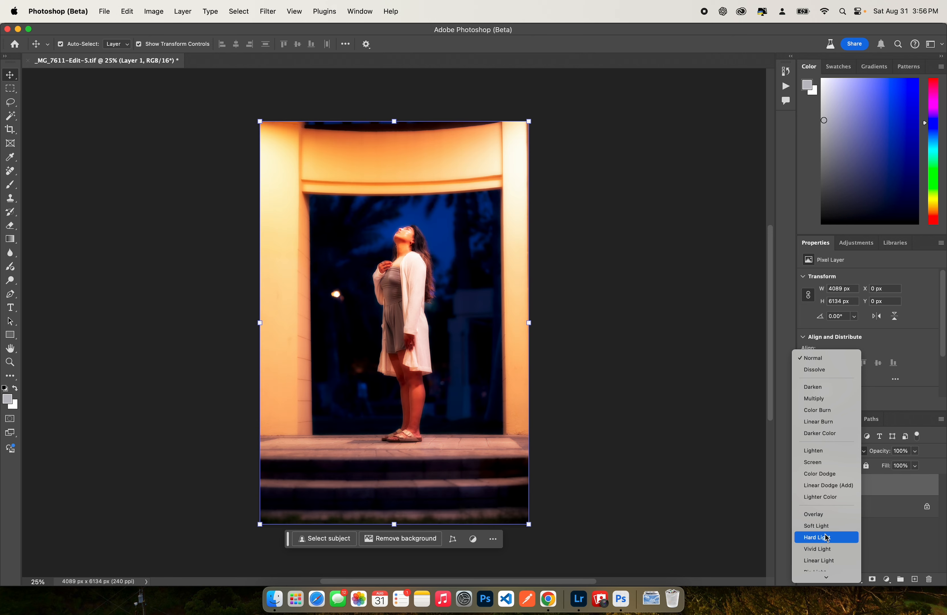
pyautogui.click(826, 526)
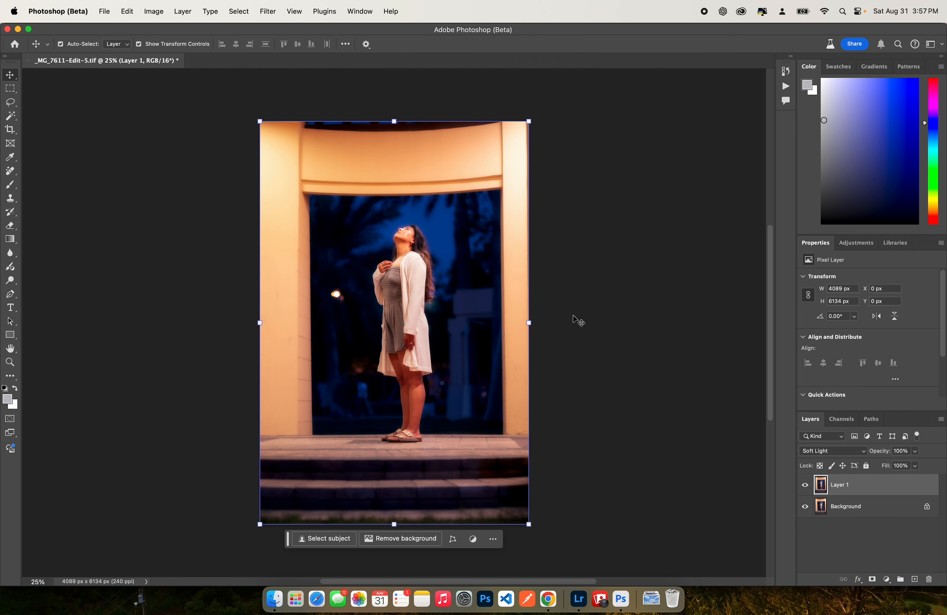
pyautogui.scroll(5, 407, 238)
pyautogui.scroll(-5, 416, 242)
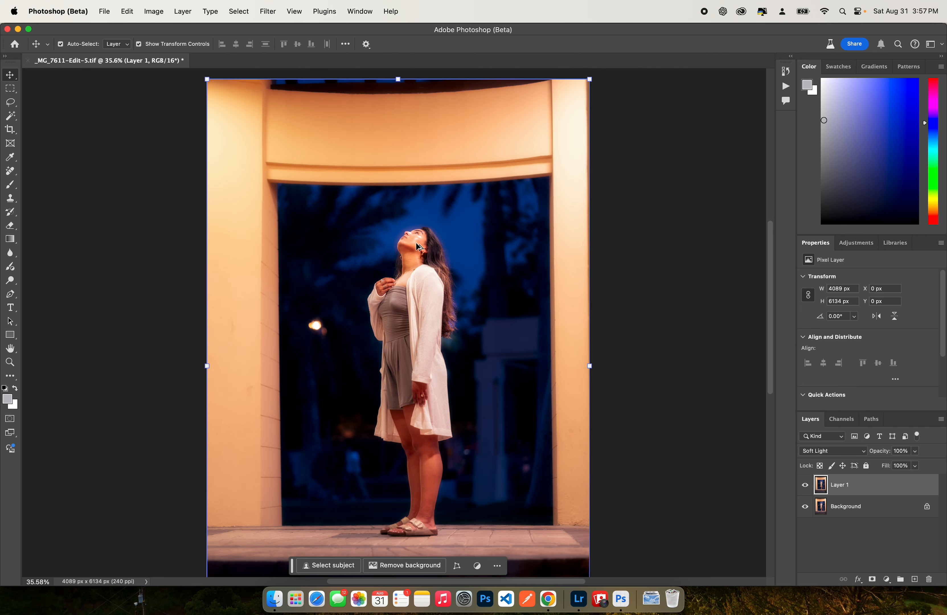
# Set the blurred layer's blend mode to Screen, comparing it with the other blend modes.
pyautogui.click(826, 451)
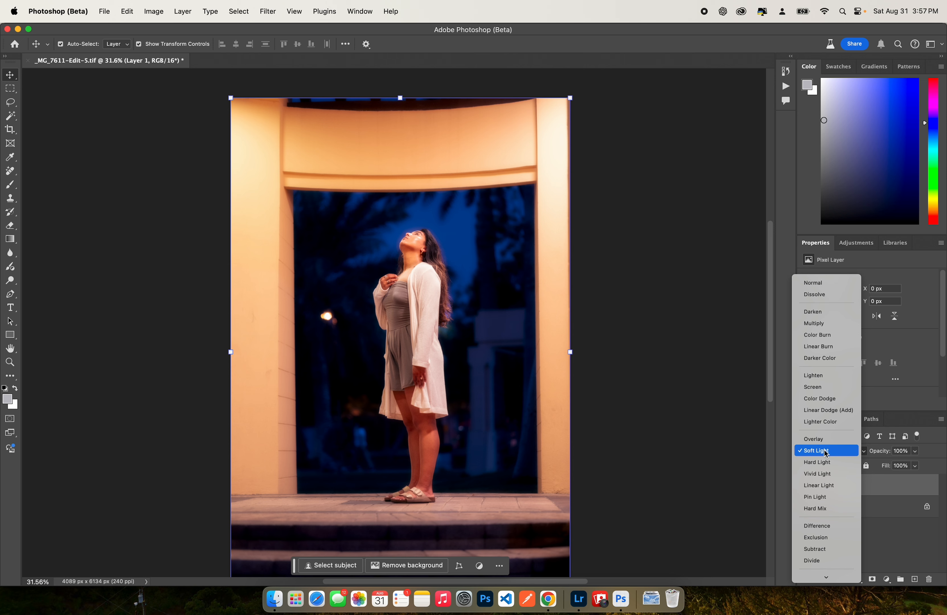
pyautogui.click(817, 388)
pyautogui.moveTo(518, 320)
pyautogui.mouseDown()
pyautogui.moveTo(497, 248)
pyautogui.moveTo(513, 305)
pyautogui.mouseUp()
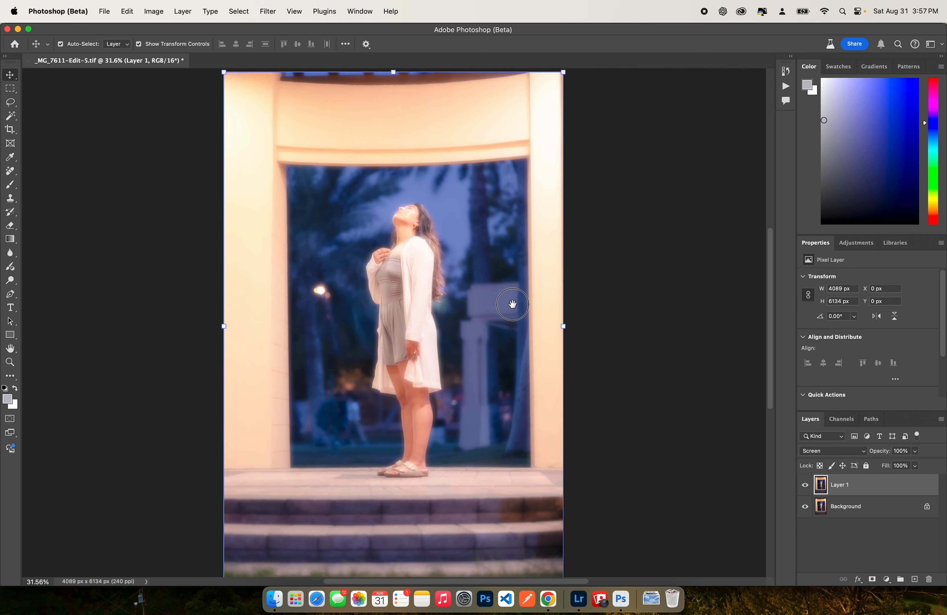
pyautogui.click(826, 451)
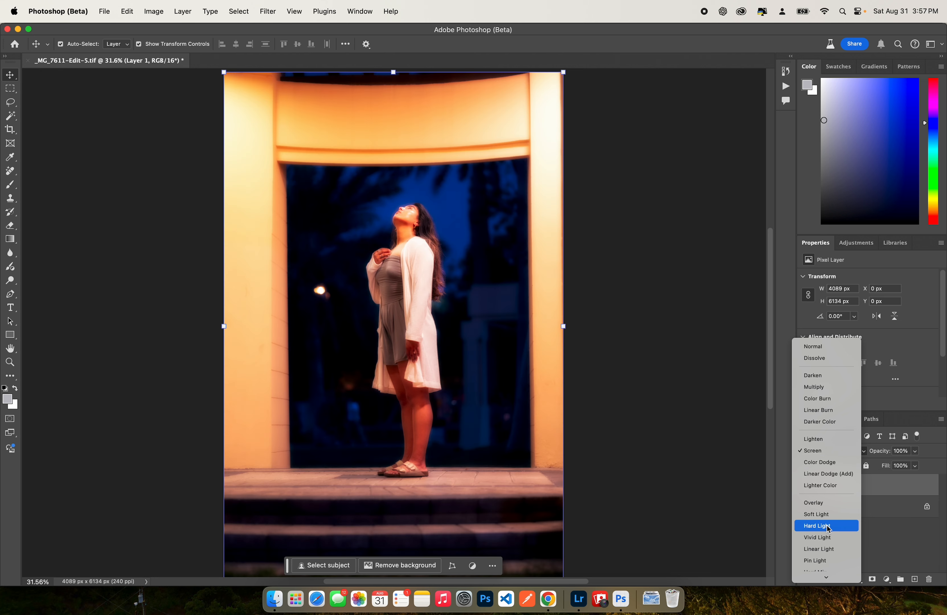
pyautogui.click(813, 451)
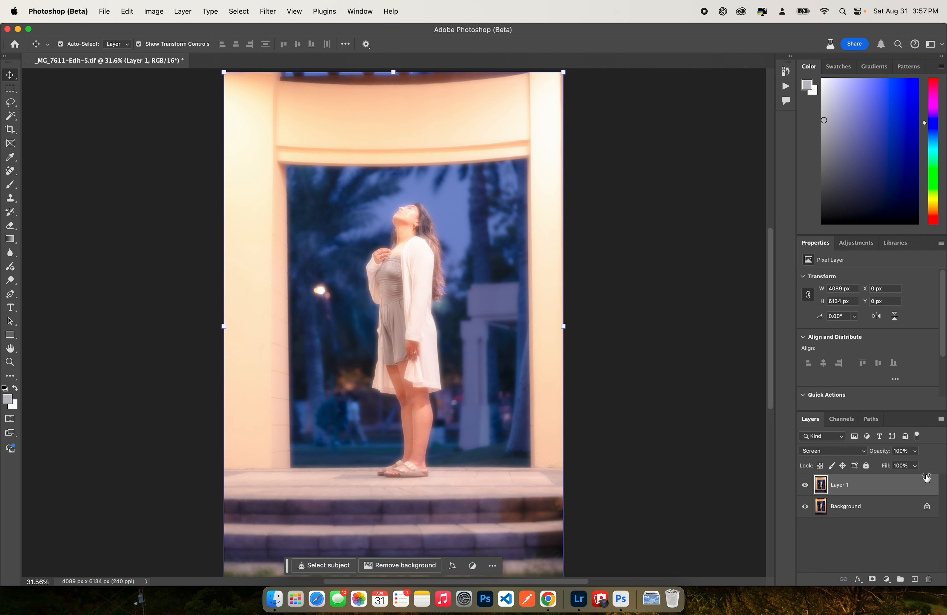
# Set the blurred layer's opacity to 60%.
pyautogui.click(915, 451)
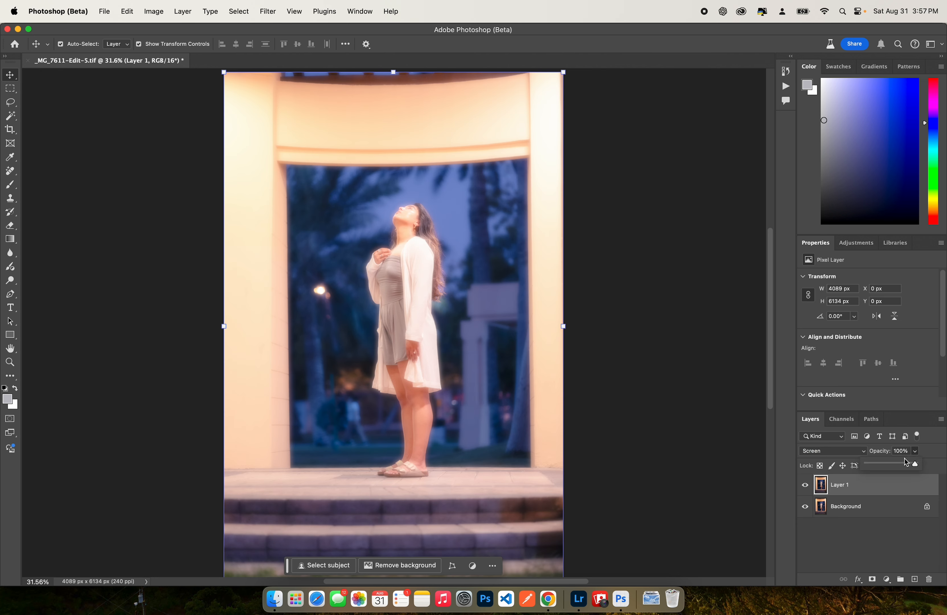
pyautogui.click(904, 452)
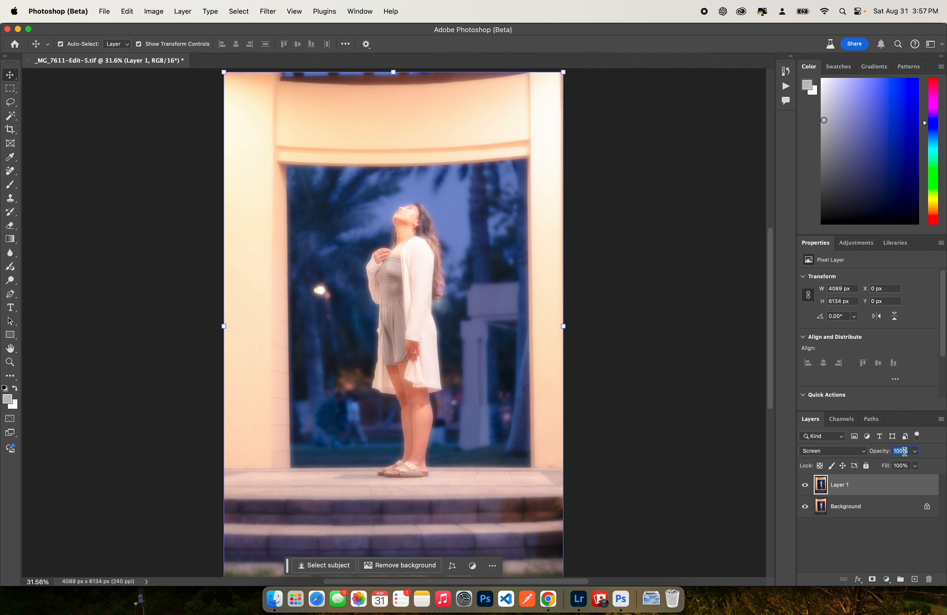
pyautogui.write('70')
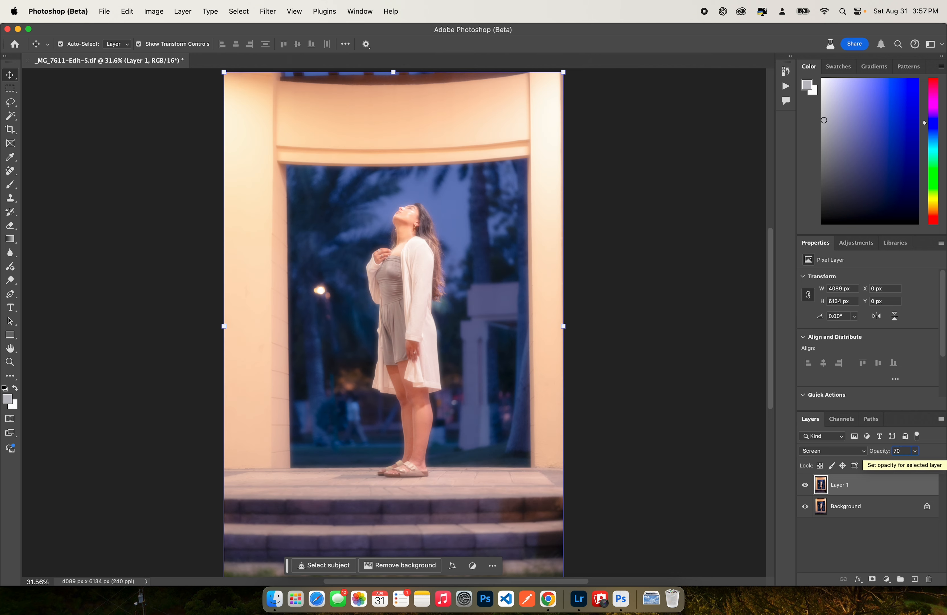
pyautogui.press('BackSpace')
pyautogui.write('60')
pyautogui.click(889, 536)
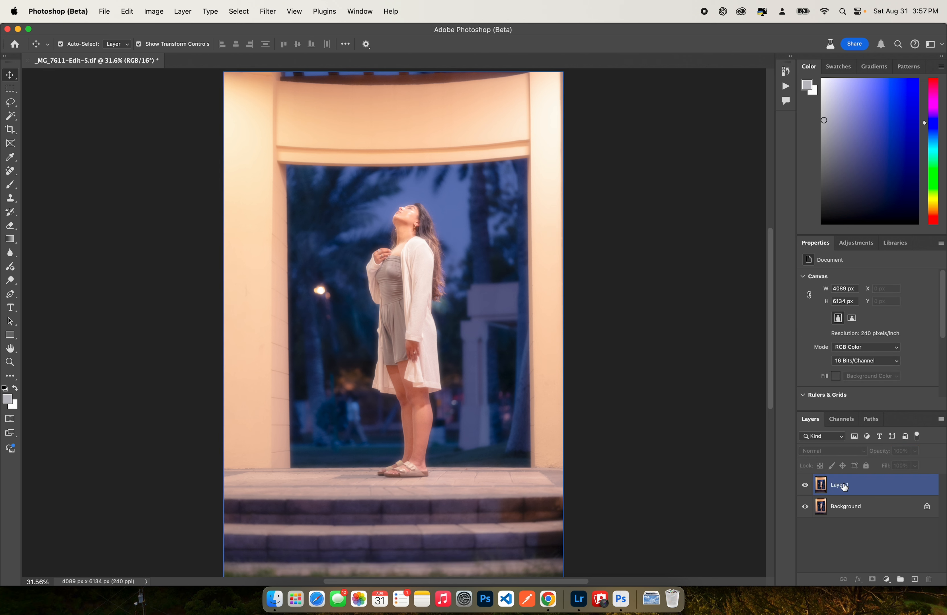
# Add a white layer mask to the blurred layer and set the black brush's opacity to 40%.
pyautogui.click(865, 487)
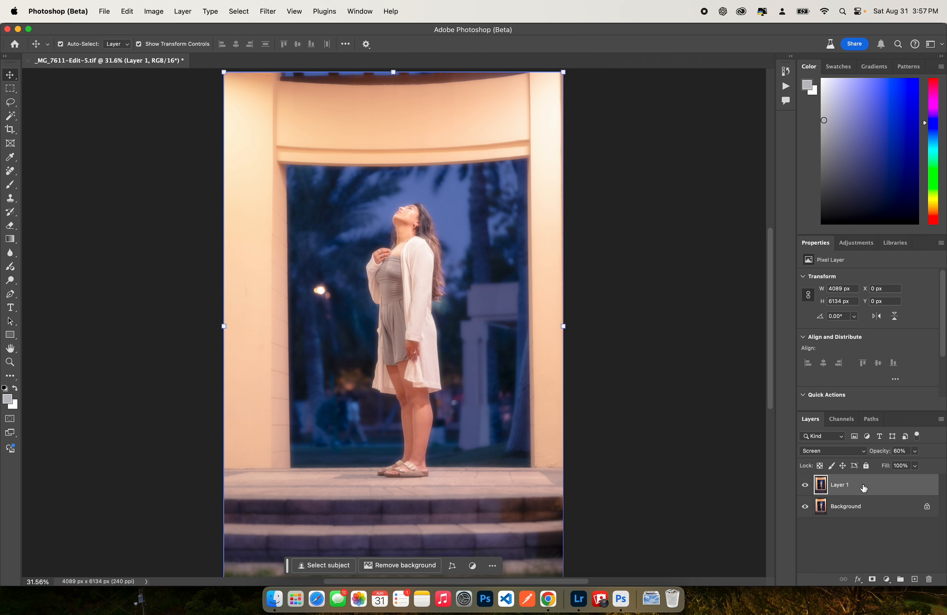
pyautogui.click(873, 580)
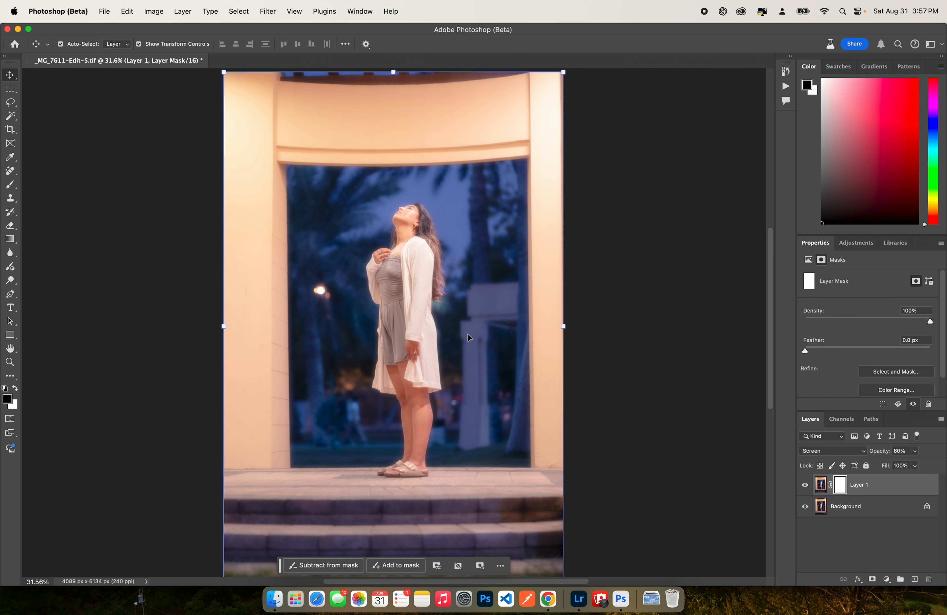
pyautogui.press('b')
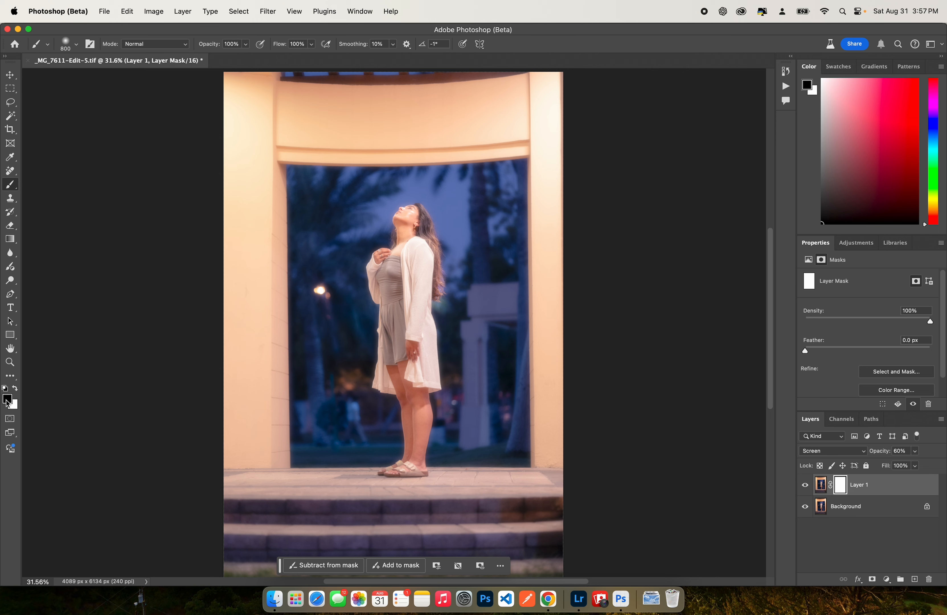
pyautogui.scroll(5, 404, 224)
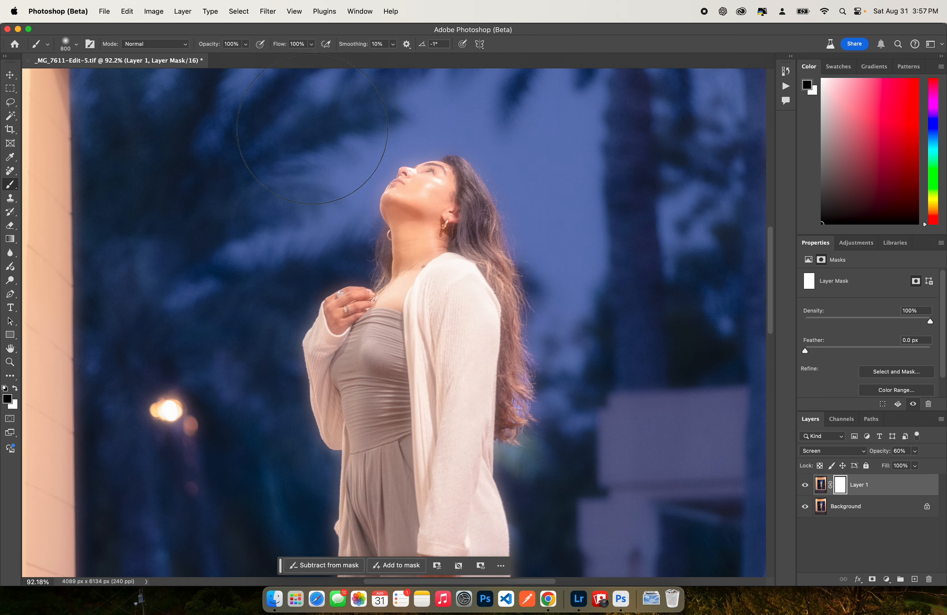
pyautogui.click(245, 44)
pyautogui.moveTo(245, 59); pyautogui.dragTo(218, 60)
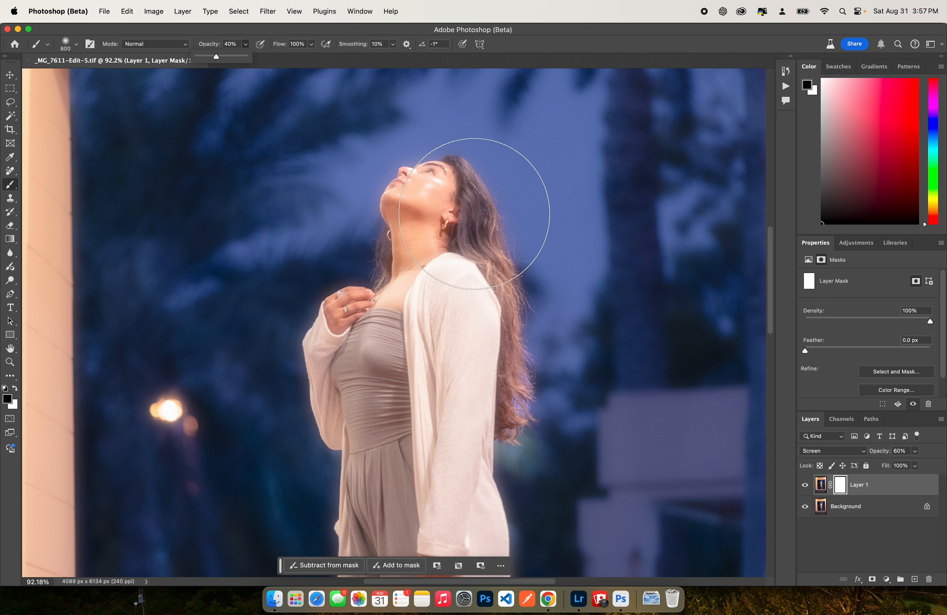
# Paint on the layer mask with a size 400 black brush over the woman's face, neck and hair to reduce the glow.
pyautogui.press('[')
pyautogui.press('[')
pyautogui.press('[')
pyautogui.press('[')
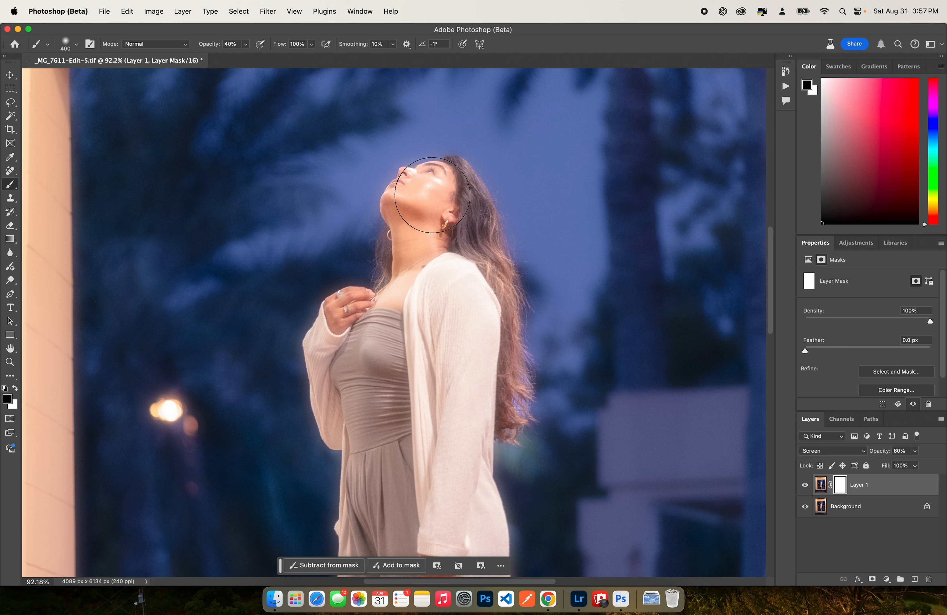
pyautogui.moveTo(431, 196)
pyautogui.mouseDown()
pyautogui.moveTo(414, 198)
pyautogui.moveTo(419, 229)
pyautogui.mouseUp()
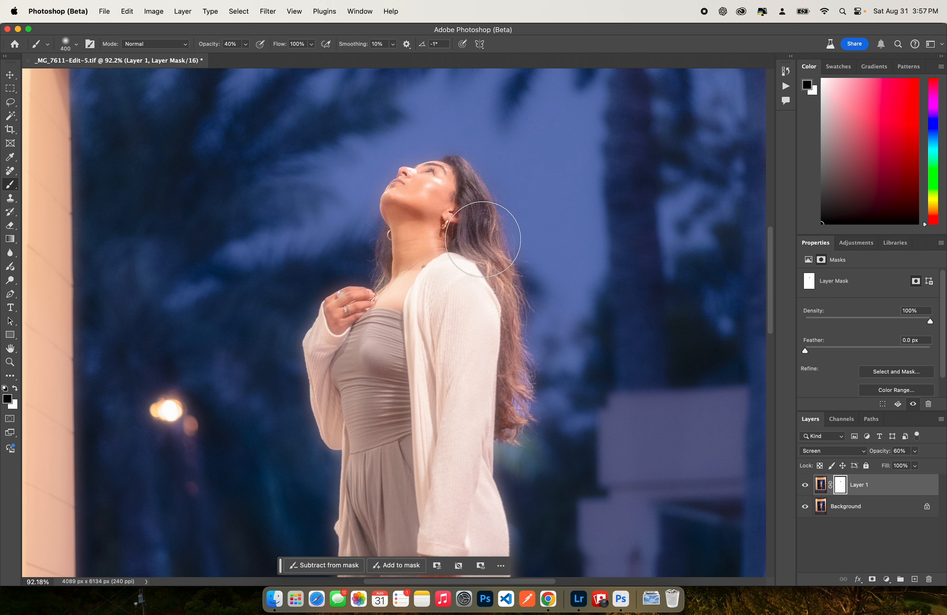
pyautogui.moveTo(482, 228)
pyautogui.mouseDown()
pyautogui.moveTo(490, 380)
pyautogui.moveTo(481, 271)
pyautogui.mouseUp()
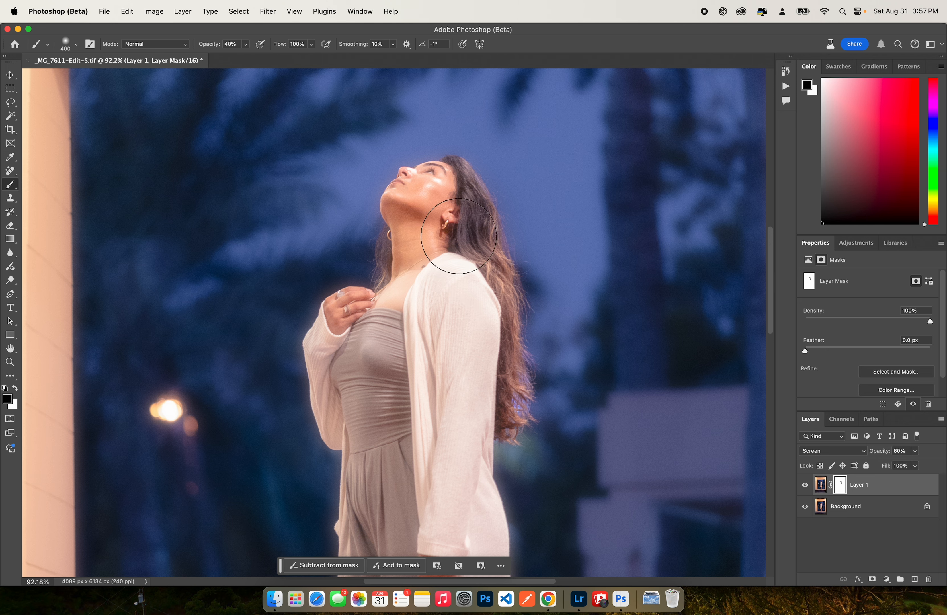
pyautogui.scroll(-5, 533, 301)
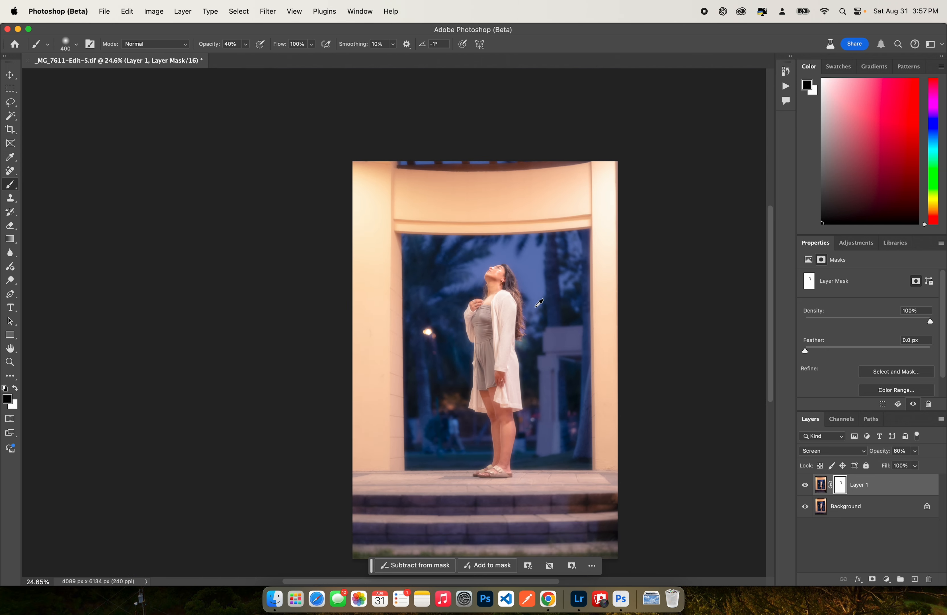
pyautogui.scroll(5, 533, 301)
pyautogui.scroll(-5, 513, 282)
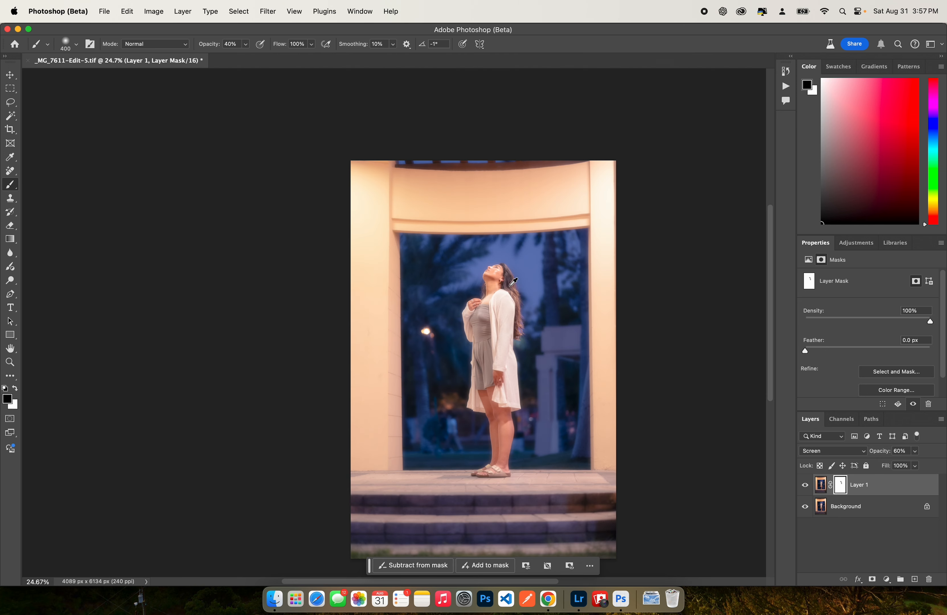
pyautogui.scroll(2, 501, 260)
pyautogui.scroll(-1, 502, 255)
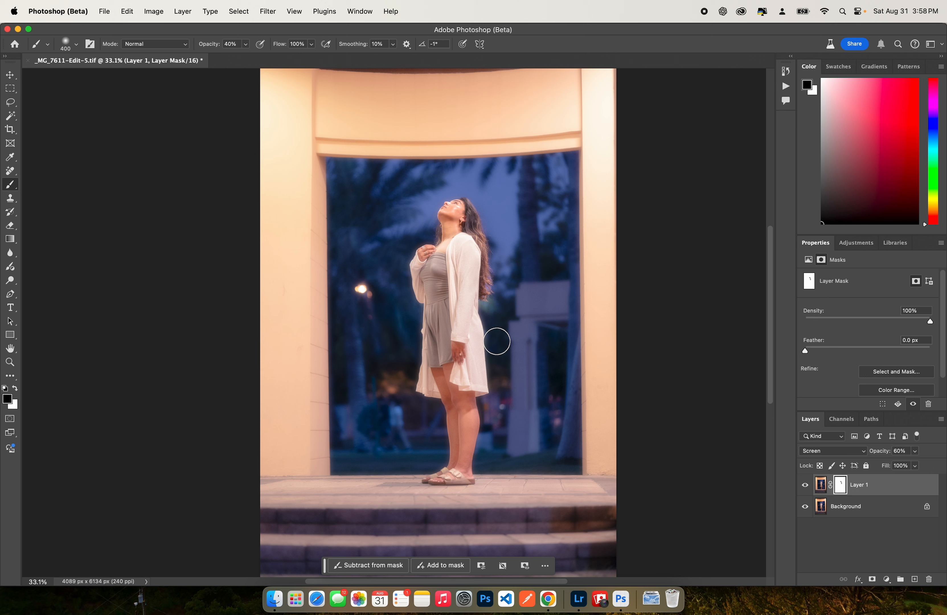
# Add a Gradient Map adjustment layer above the blurred layer and accept the black-to-white Foreground to Background gradient.
pyautogui.click(887, 579)
pyautogui.moveTo(892, 601)
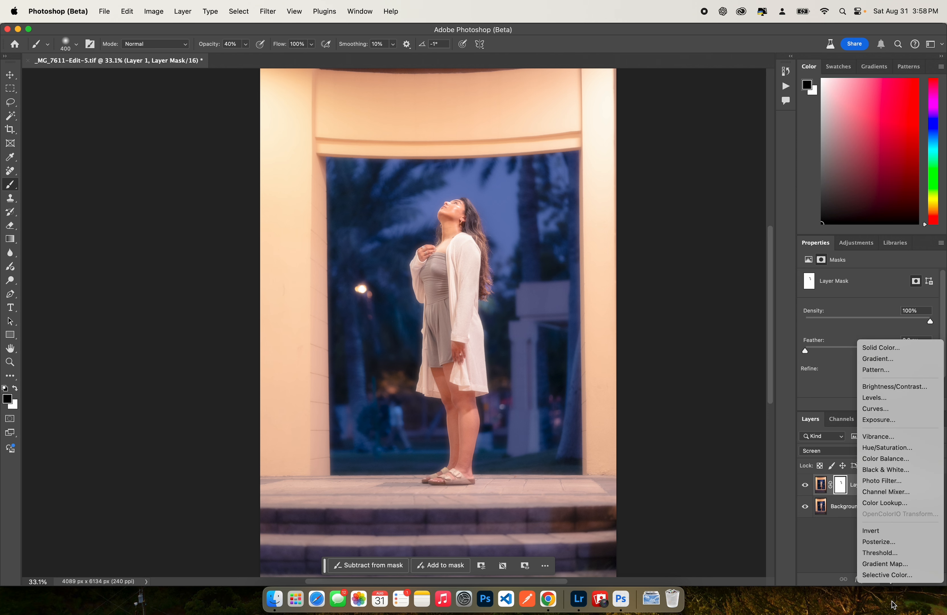
pyautogui.click(893, 564)
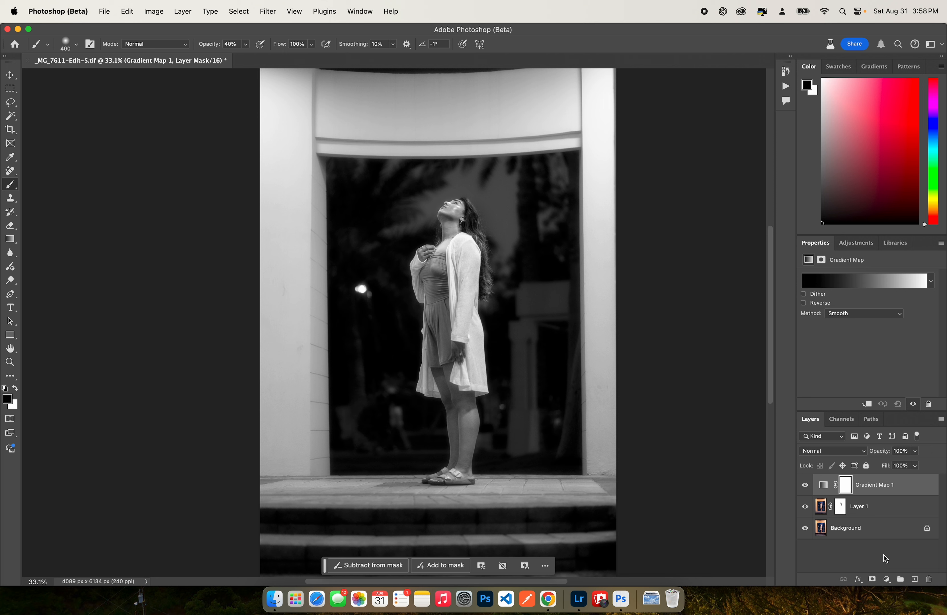
pyautogui.click(832, 279)
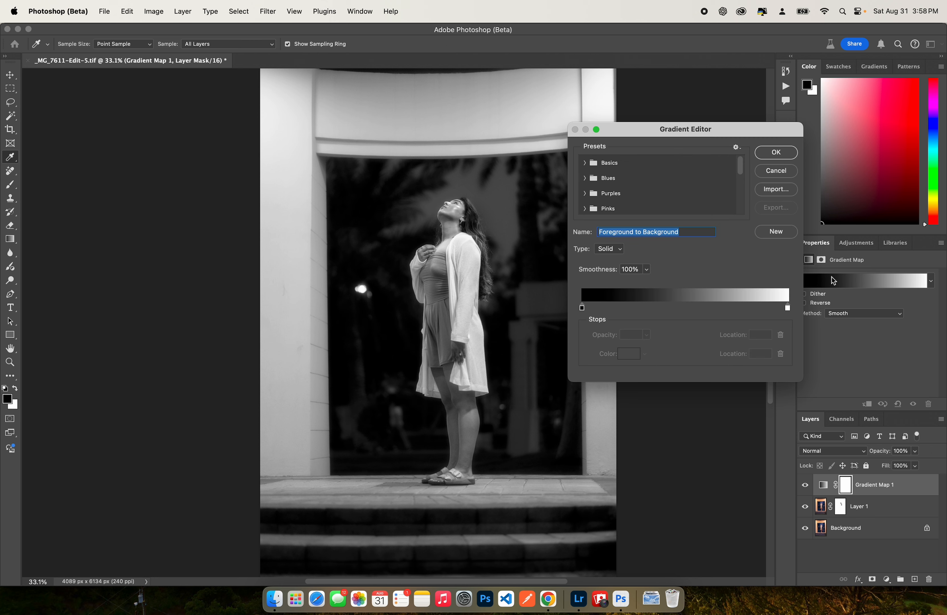
pyautogui.scroll(-2, 656, 187)
pyautogui.scroll(1, 656, 188)
pyautogui.moveTo(568, 382); pyautogui.dragTo(597, 526)
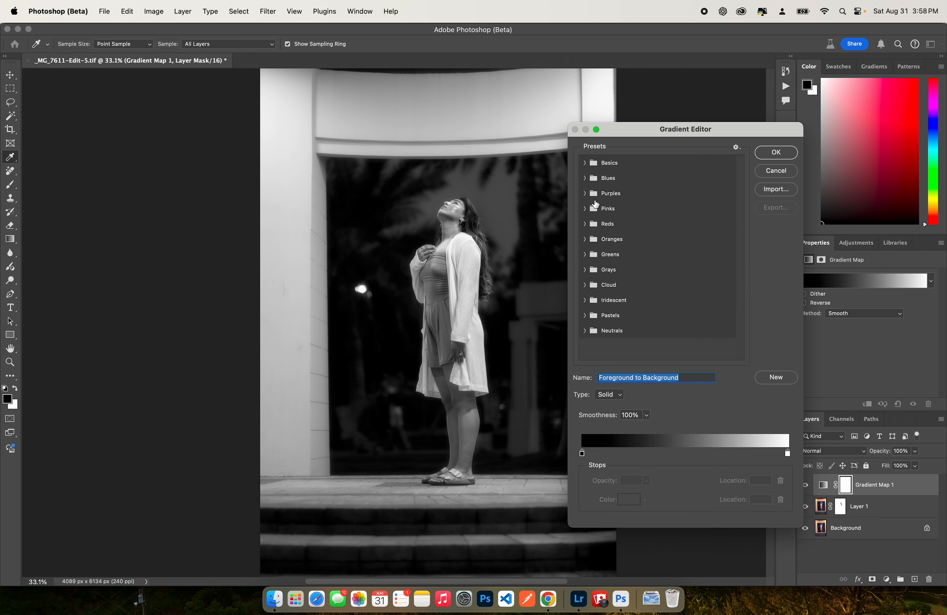
pyautogui.click(776, 152)
# Set the Gradient Map layer's blend mode to Soft Light.
pyautogui.click(822, 453)
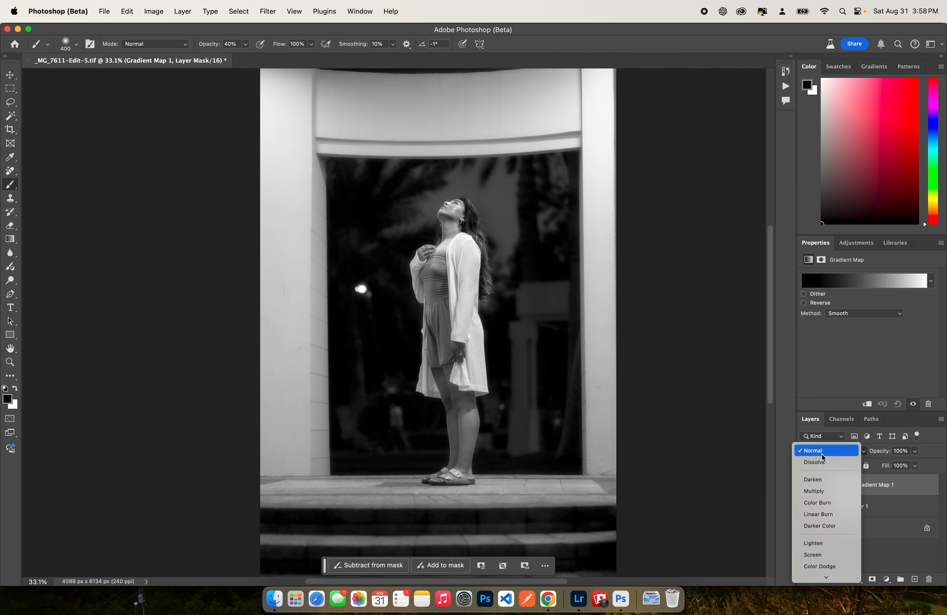
pyautogui.moveTo(815, 581)
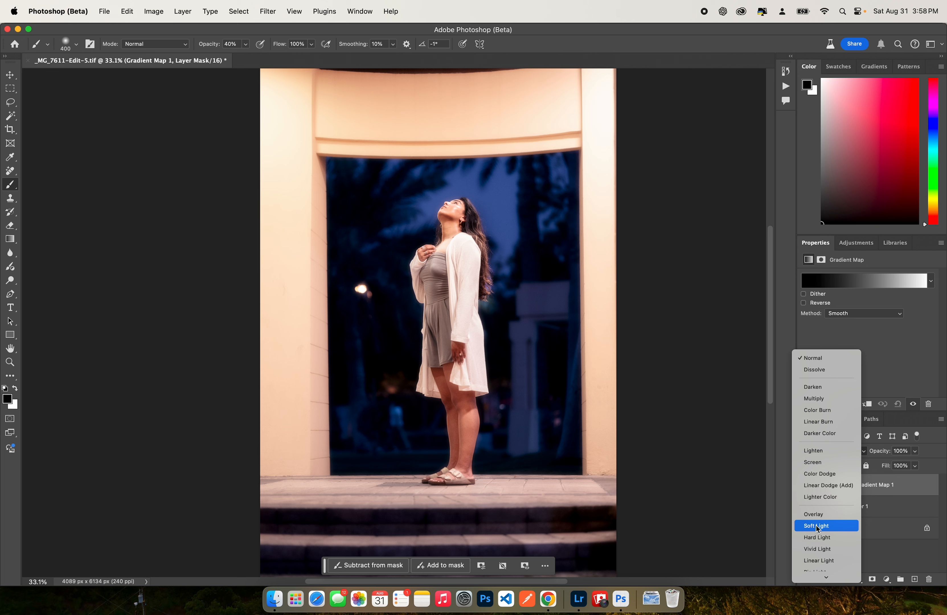
pyautogui.click(817, 525)
# Try several dark Blues gradient presets on the Gradient Map and apply Blue_27.
pyautogui.click(834, 281)
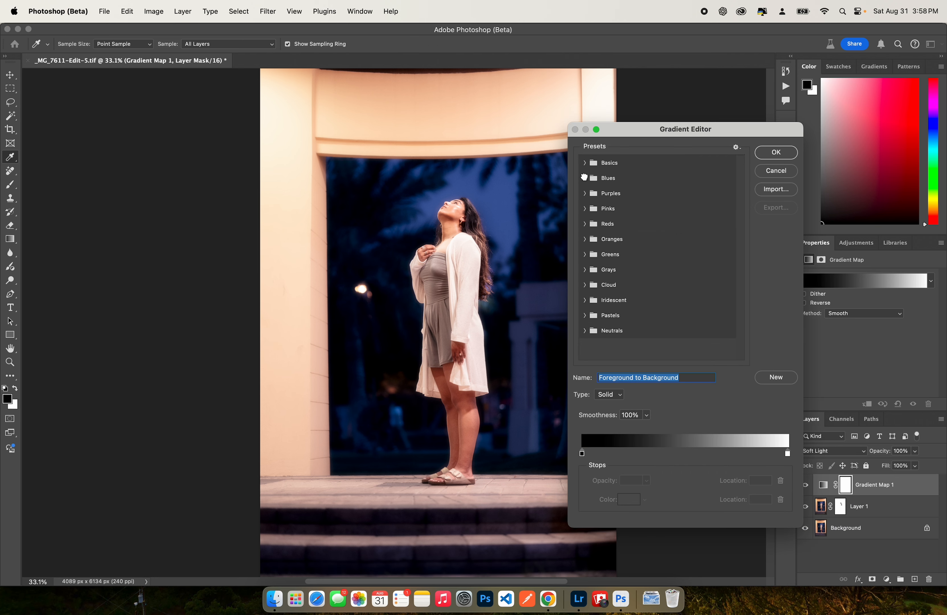
pyautogui.click(584, 178)
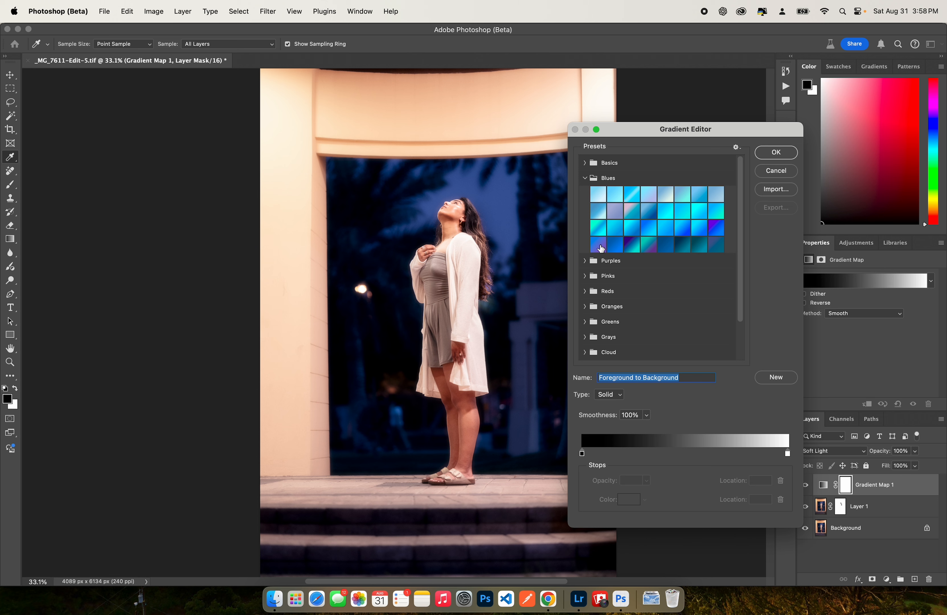
pyautogui.click(703, 248)
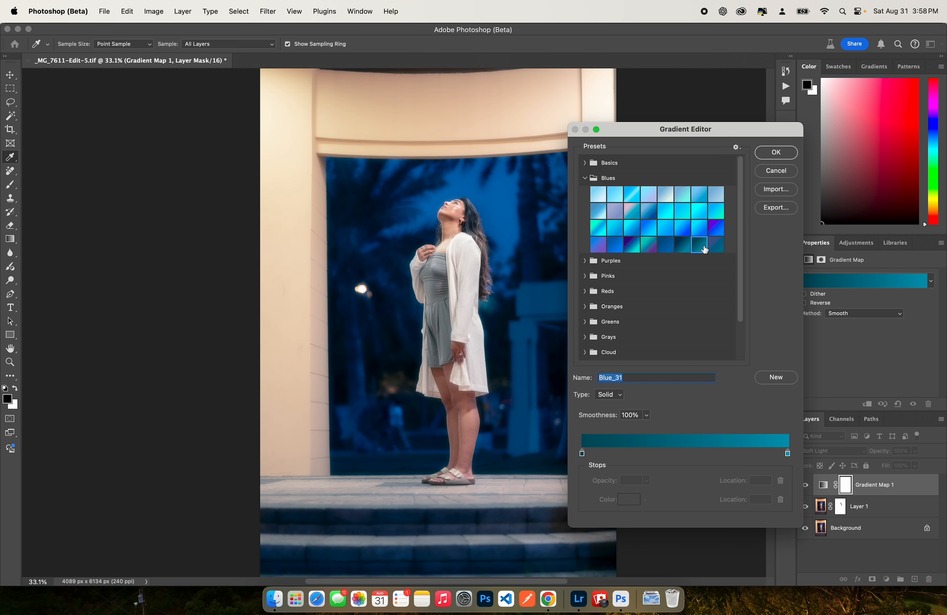
pyautogui.click(684, 246)
pyautogui.click(668, 248)
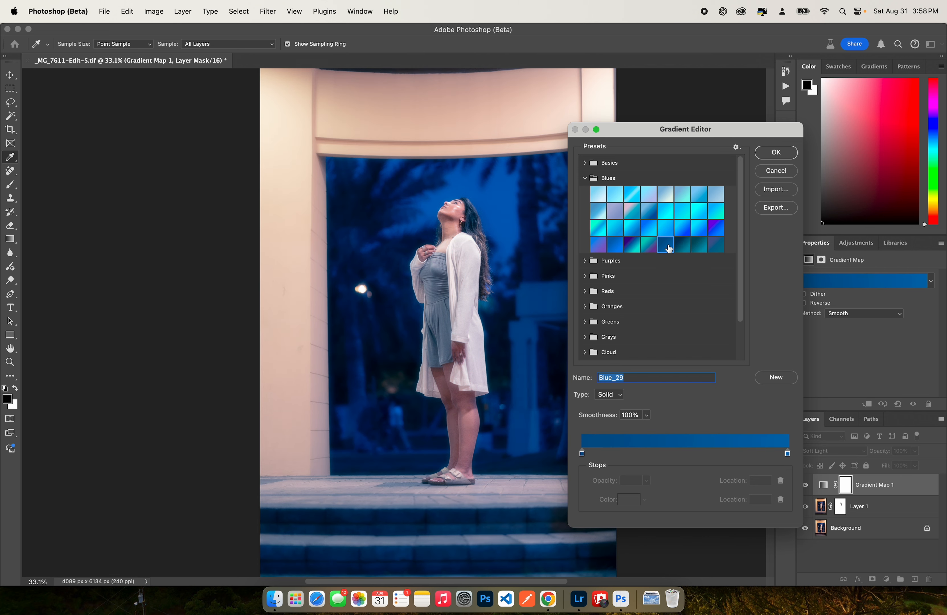
pyautogui.click(648, 244)
pyautogui.click(633, 245)
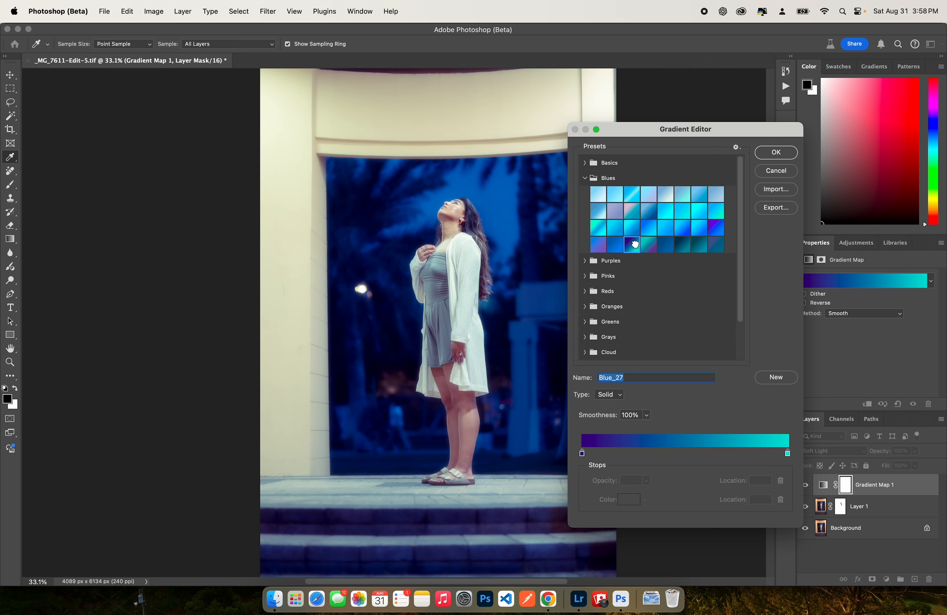
pyautogui.click(775, 152)
pyautogui.press('b')
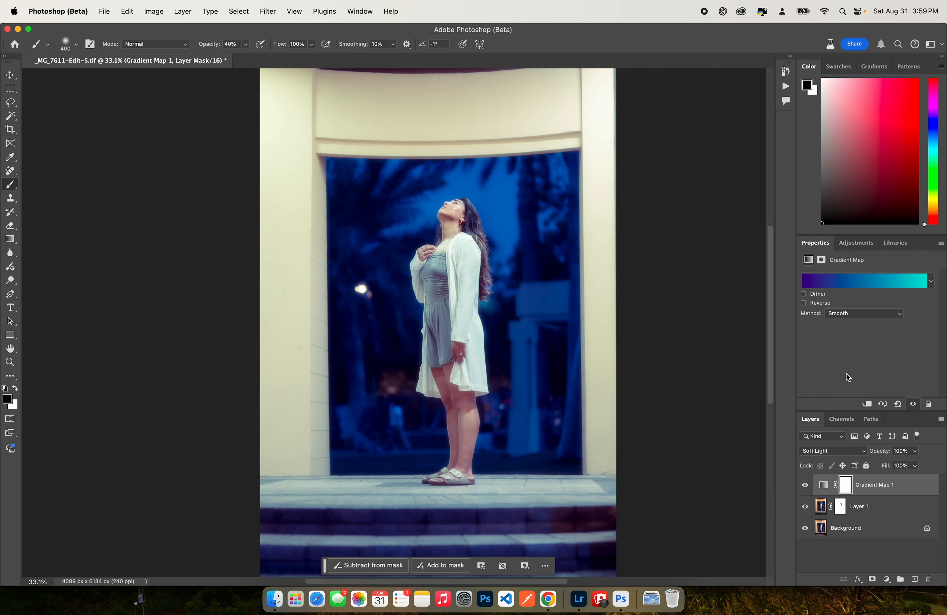
# Try the Gradient Map layer's opacity at 40%, and settle on 60%.
pyautogui.click(915, 456)
pyautogui.write('40')
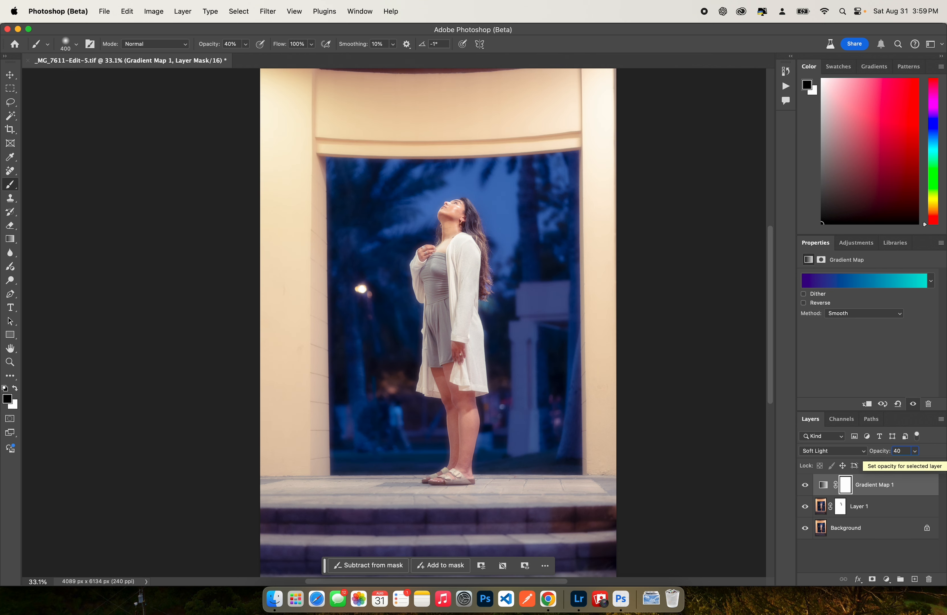
pyautogui.press('BackSpace')
pyautogui.press('BackSpace')
pyautogui.write('60')
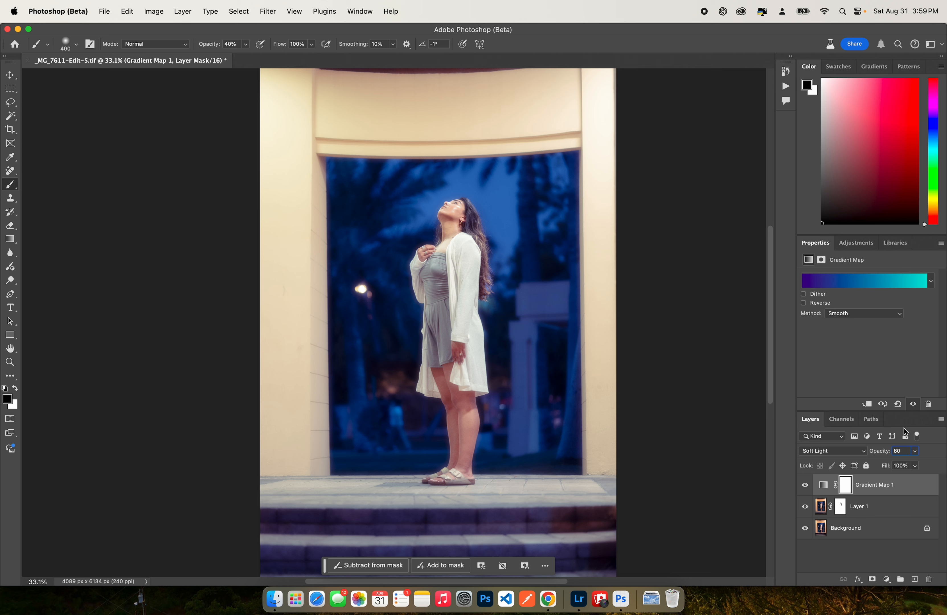
pyautogui.press('Return')
# Reopen the Gradient Map's gradient for editing and compare Purples presets, including Purple_10, Purple_09 and Purple_18, ending on Purple_23.
pyautogui.click(860, 281)
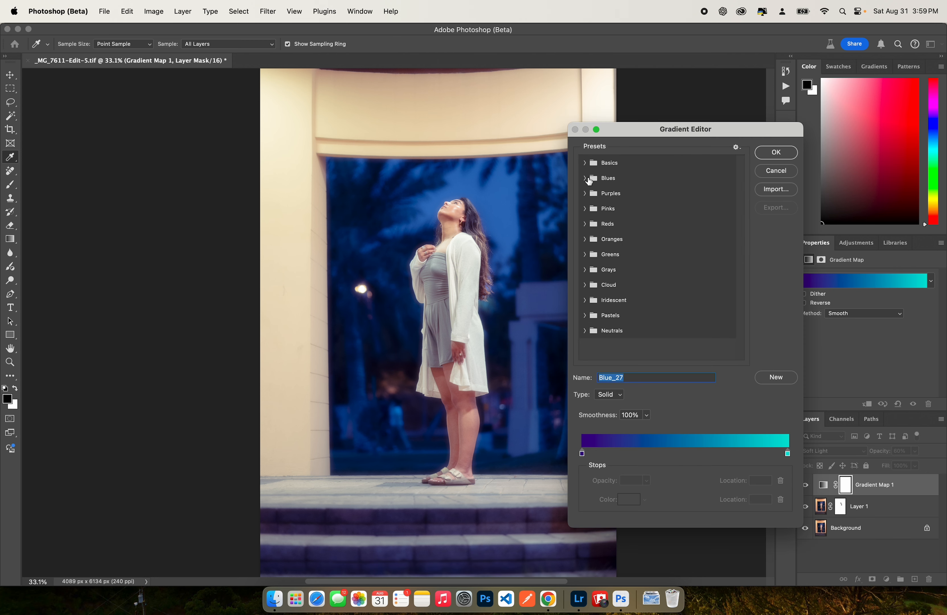
pyautogui.click(586, 194)
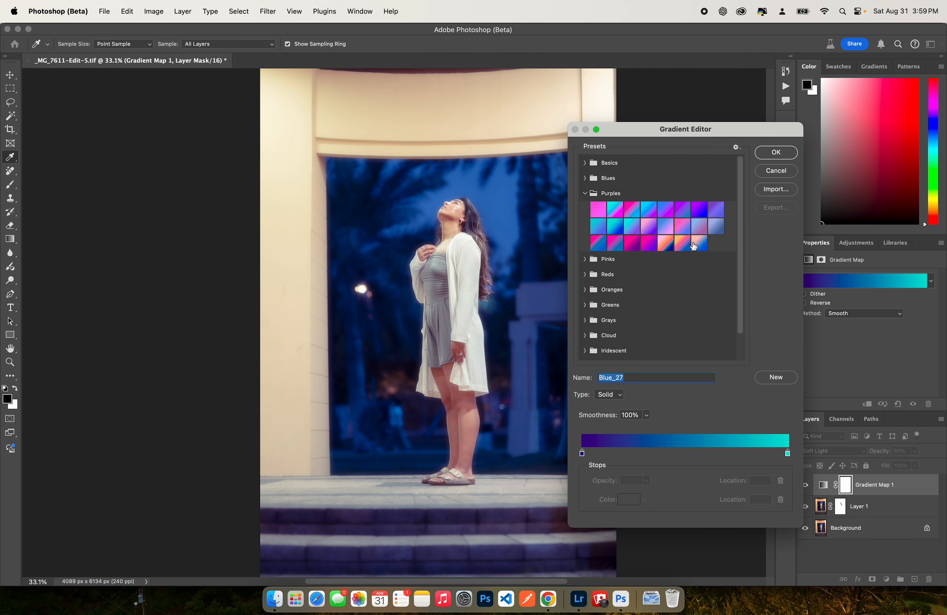
pyautogui.click(701, 215)
pyautogui.click(700, 246)
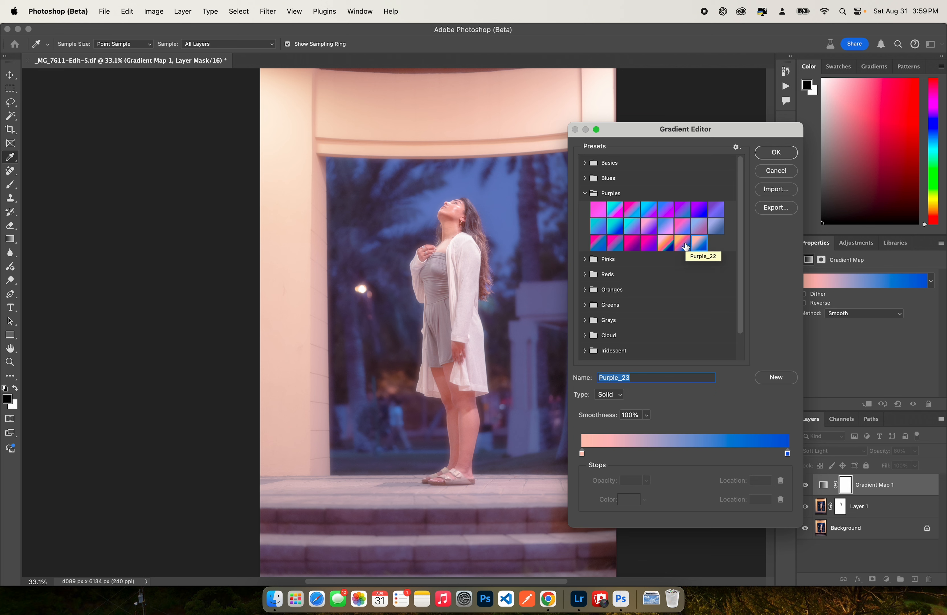
pyautogui.click(611, 231)
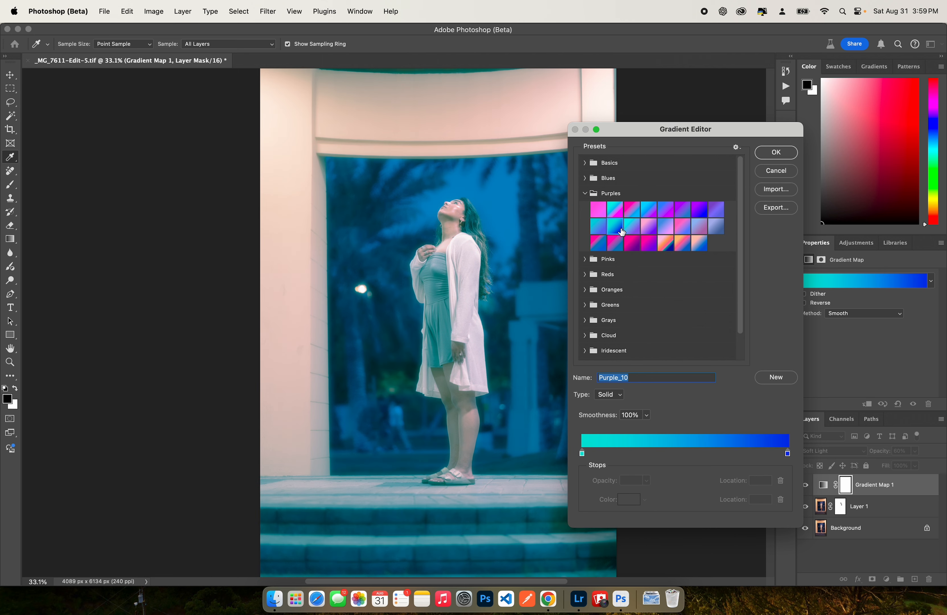
pyautogui.click(594, 229)
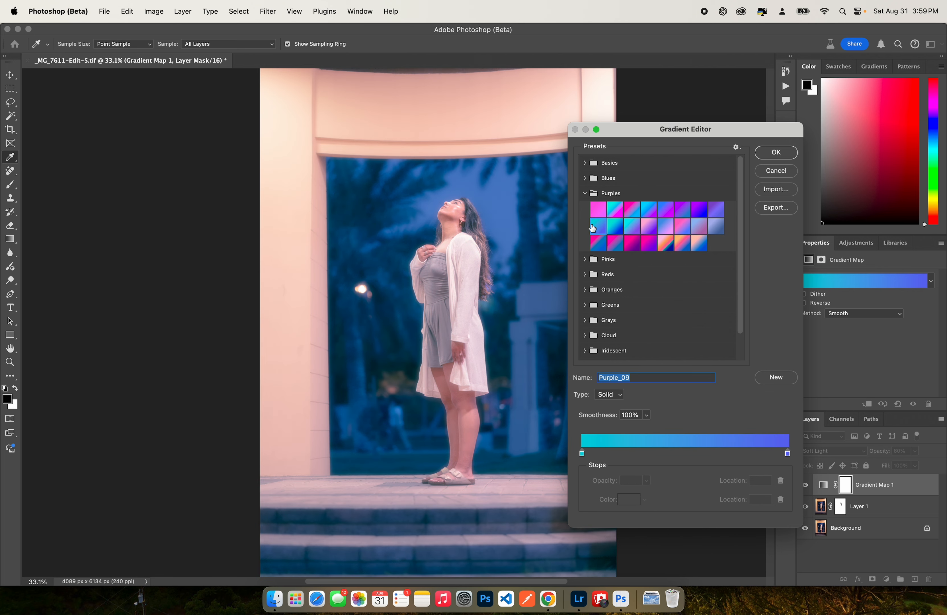
pyautogui.click(618, 247)
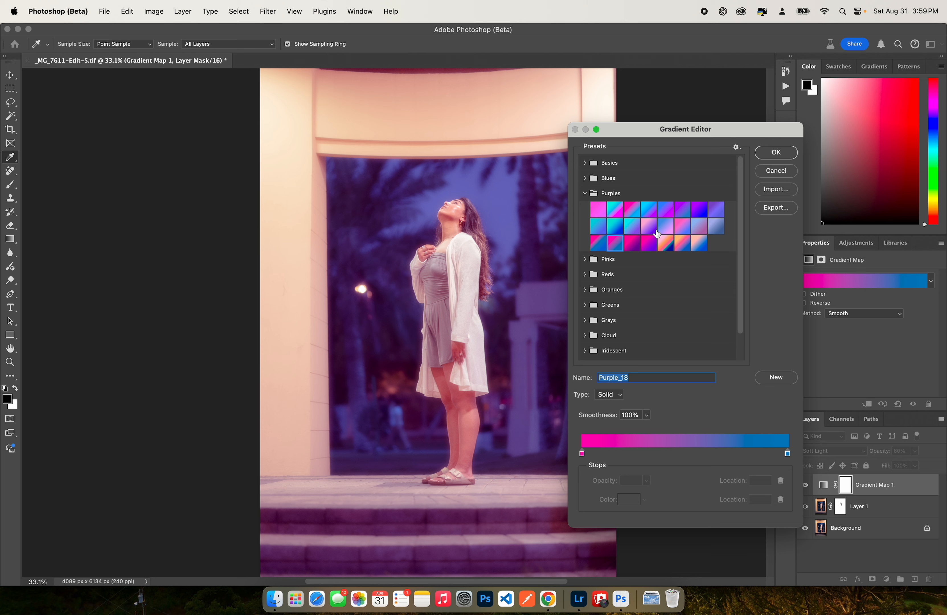
pyautogui.click(704, 241)
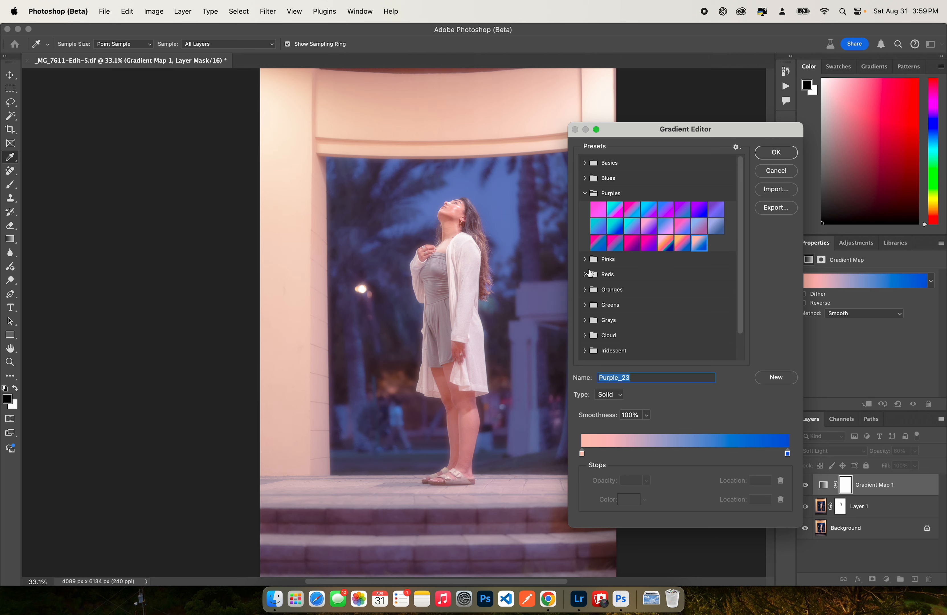
# Try presets from the Grays group on the Gradient Map, including Gray_11, Gray_02 and Gray_09.
pyautogui.scroll(-1, 590, 273)
pyautogui.scroll(-3, 588, 262)
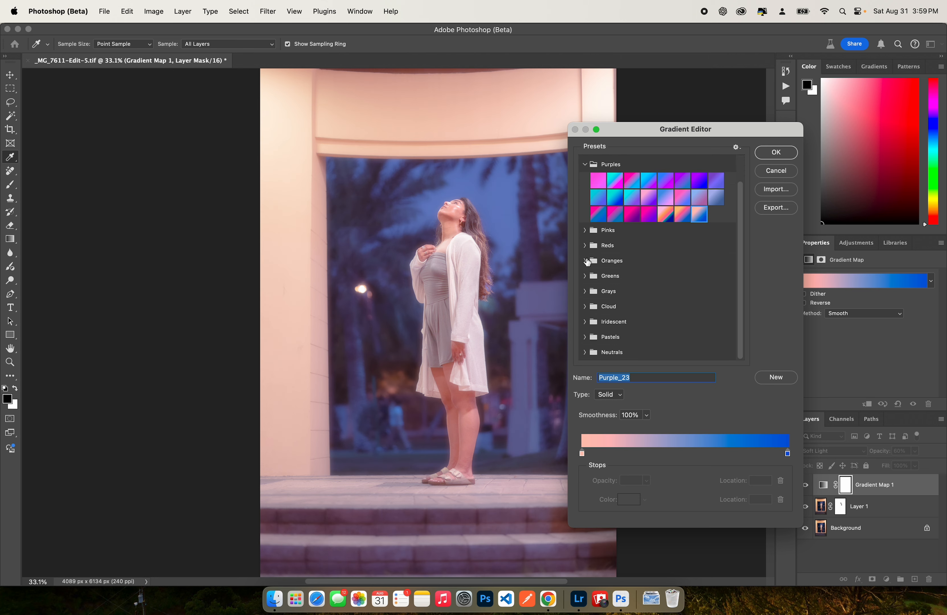
pyautogui.click(585, 291)
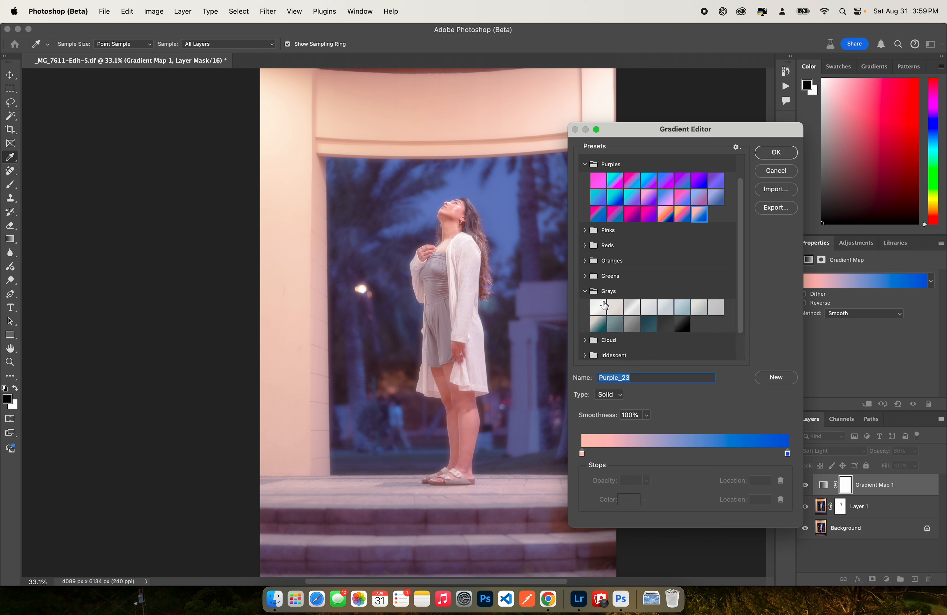
pyautogui.click(649, 324)
pyautogui.click(624, 325)
pyautogui.click(615, 324)
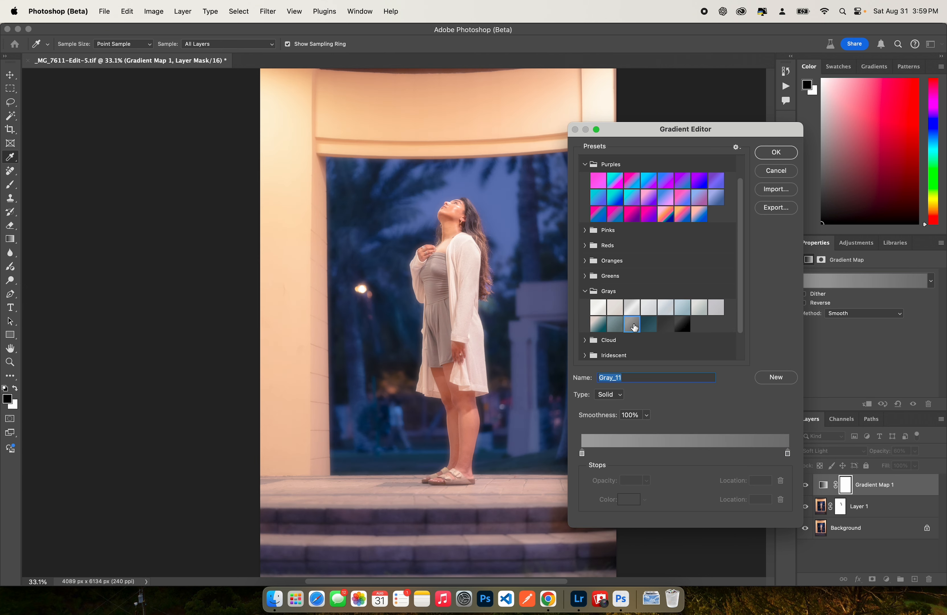
pyautogui.click(607, 311)
pyautogui.click(618, 308)
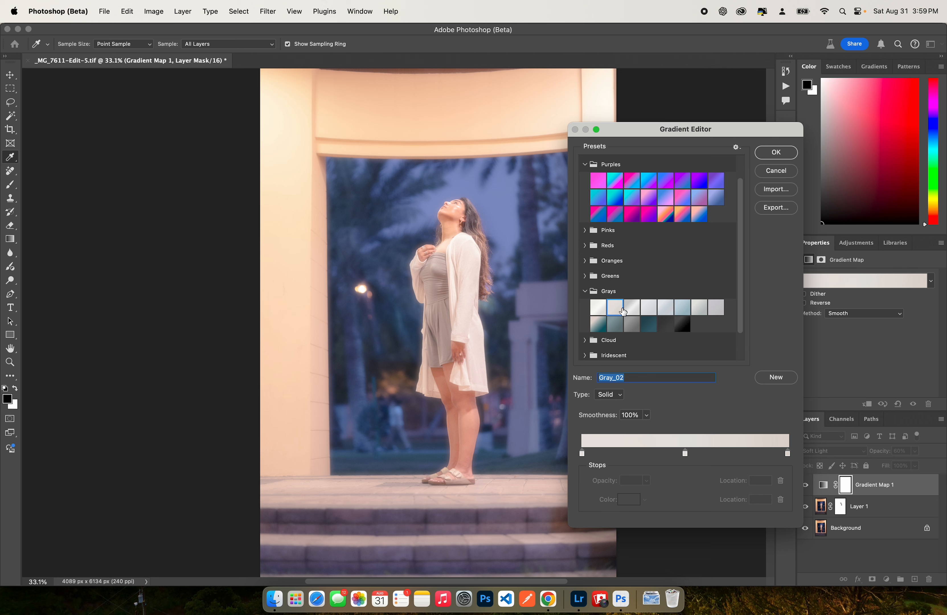
pyautogui.click(602, 328)
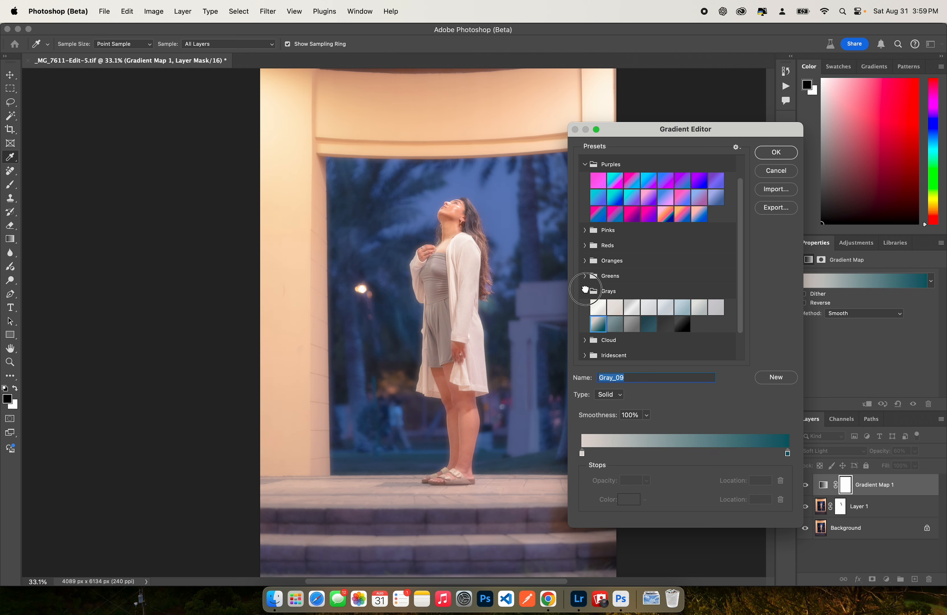
pyautogui.click(586, 291)
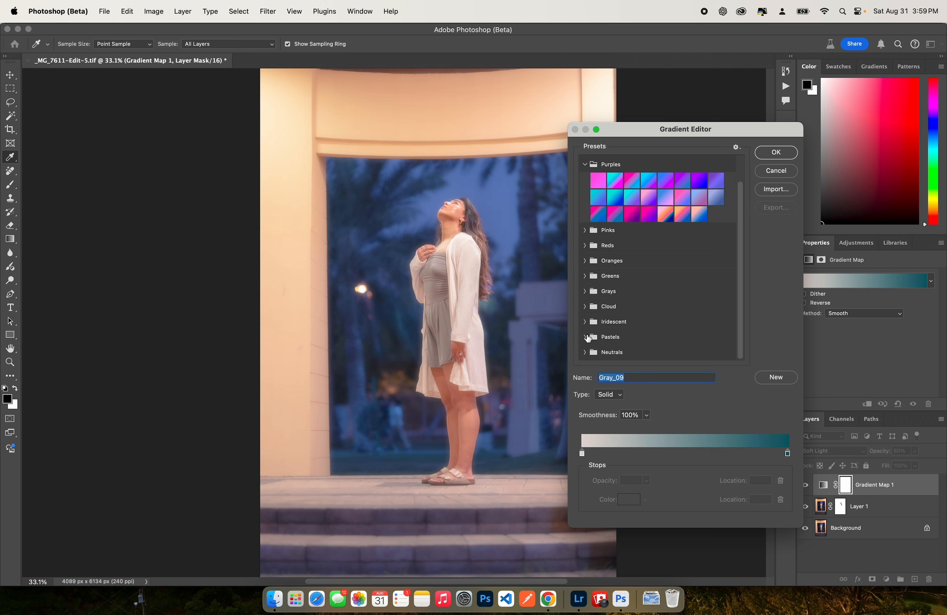
# Try presets from the Pastels group on the Gradient Map, including Pastels_08 and Pastels_05.
pyautogui.click(586, 338)
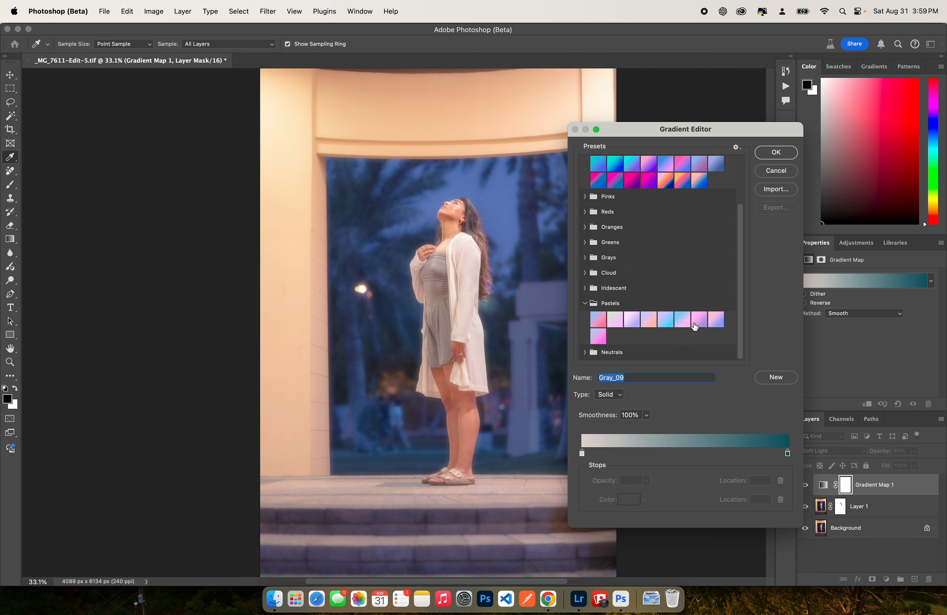
pyautogui.click(718, 324)
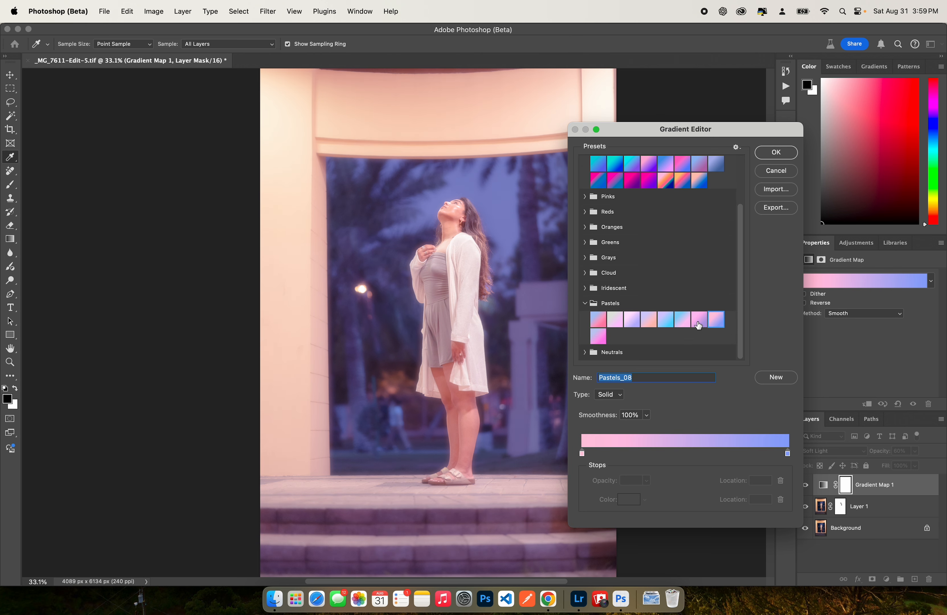
pyautogui.click(683, 324)
pyautogui.click(664, 326)
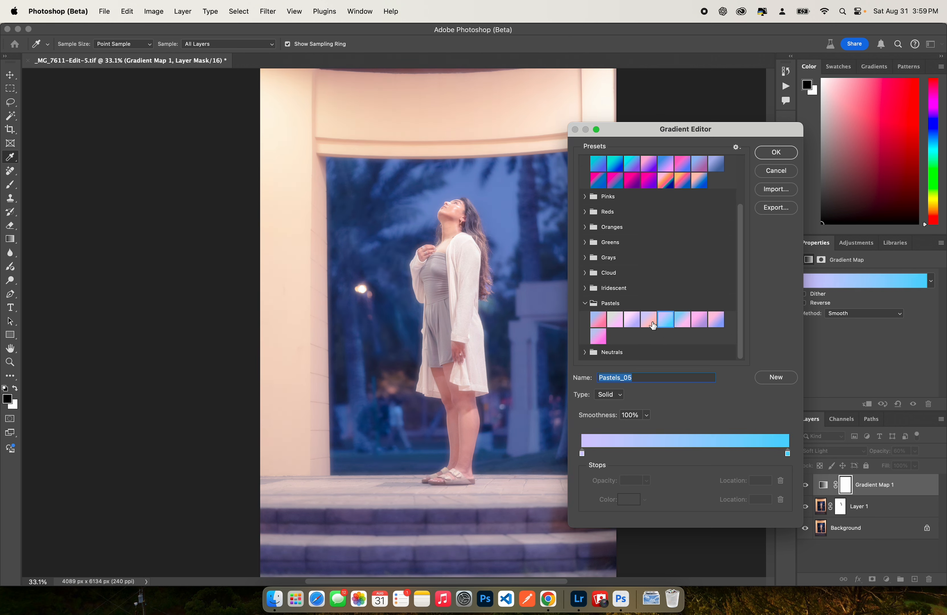
pyautogui.click(649, 325)
pyautogui.click(631, 324)
# Choose the Purple_23 preset from the Purples group for the Gradient Map and accept the gradient.
pyautogui.scroll(3, 659, 280)
pyautogui.click(698, 243)
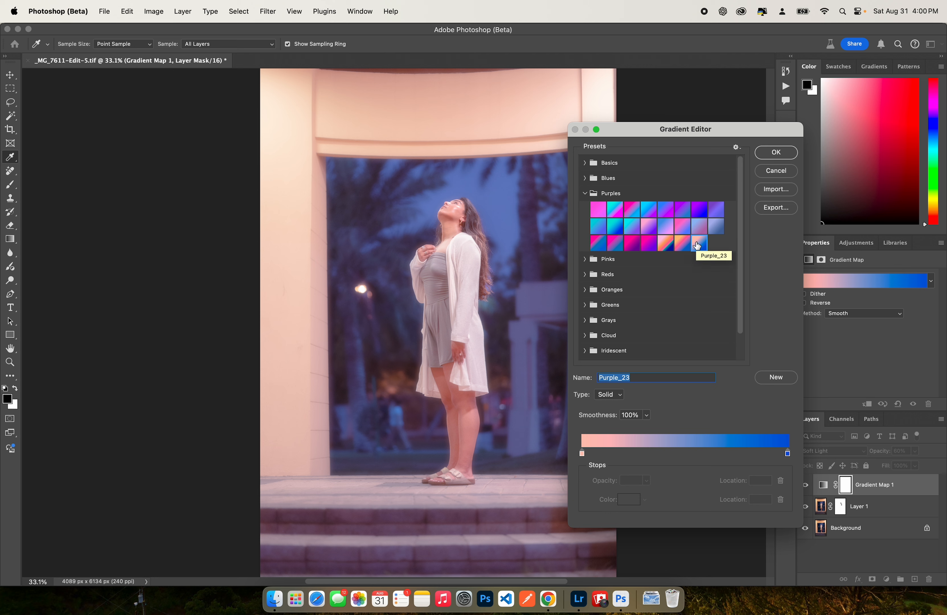
pyautogui.click(767, 153)
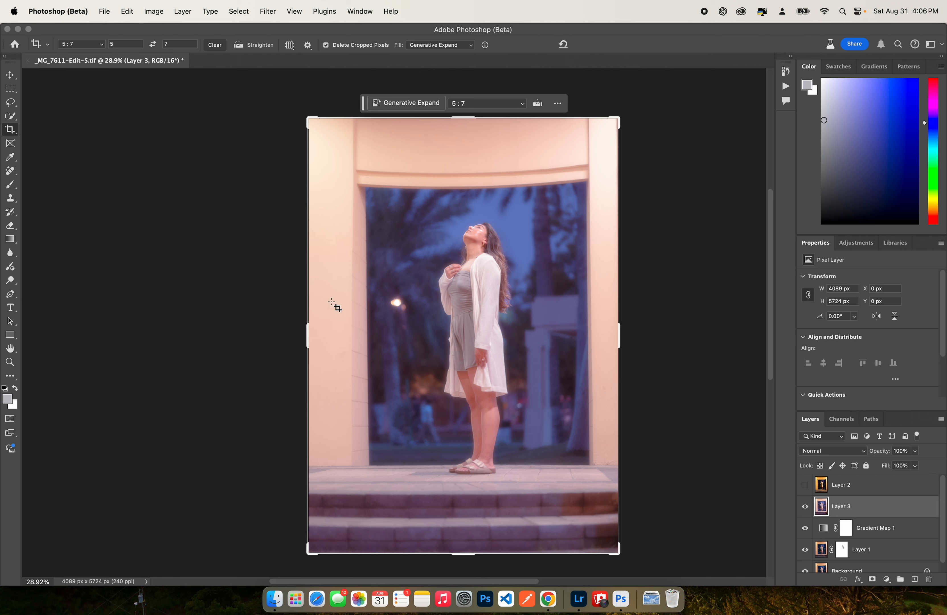
# Remove the people in the background to the left of the woman's legs on Layer 3, using the size 45 Remove tool with generative AI always on.
pyautogui.click(10, 171)
pyautogui.scroll(6, 426, 407)
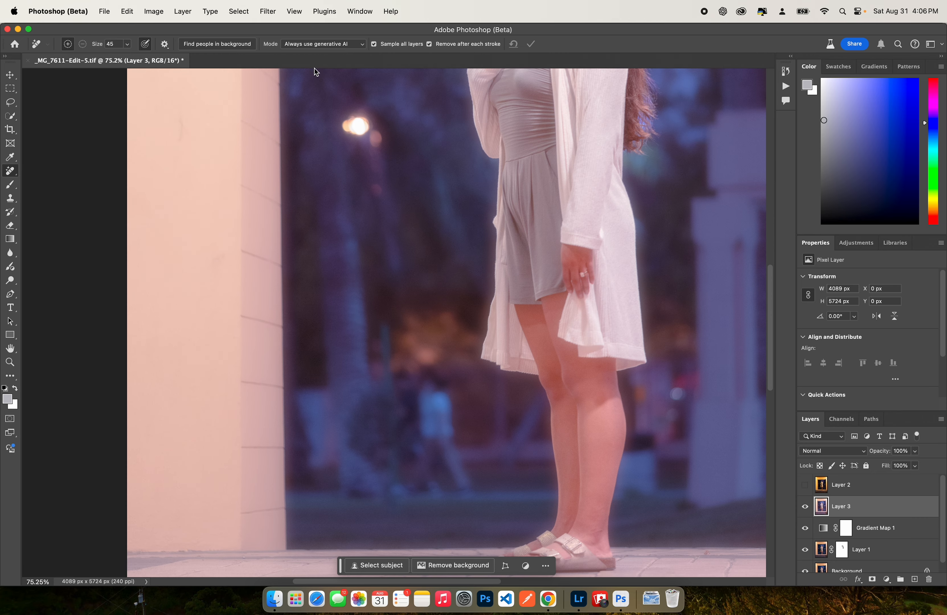
pyautogui.moveTo(10, 171); pyautogui.dragTo(41, 182)
pyautogui.click(325, 44)
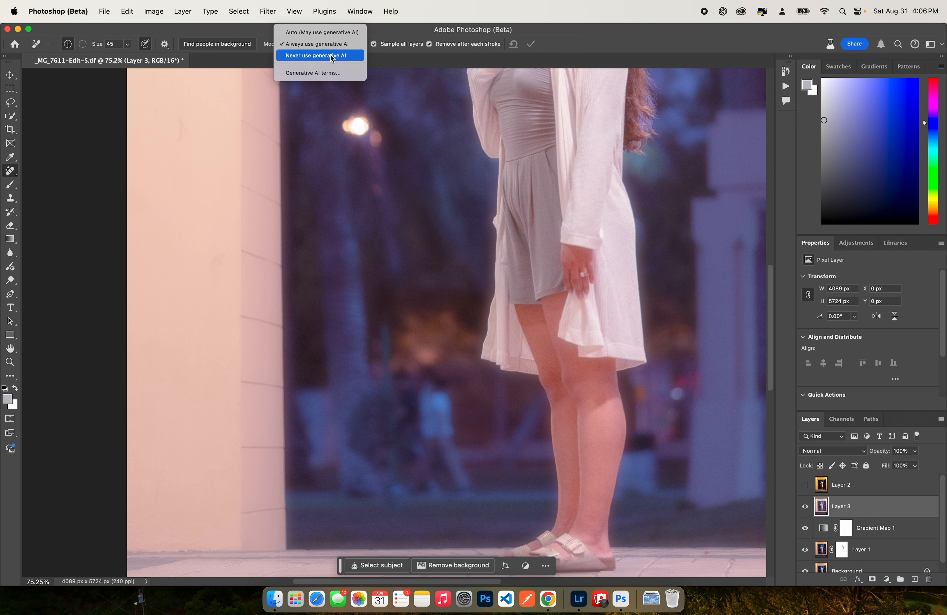
pyautogui.click(320, 44)
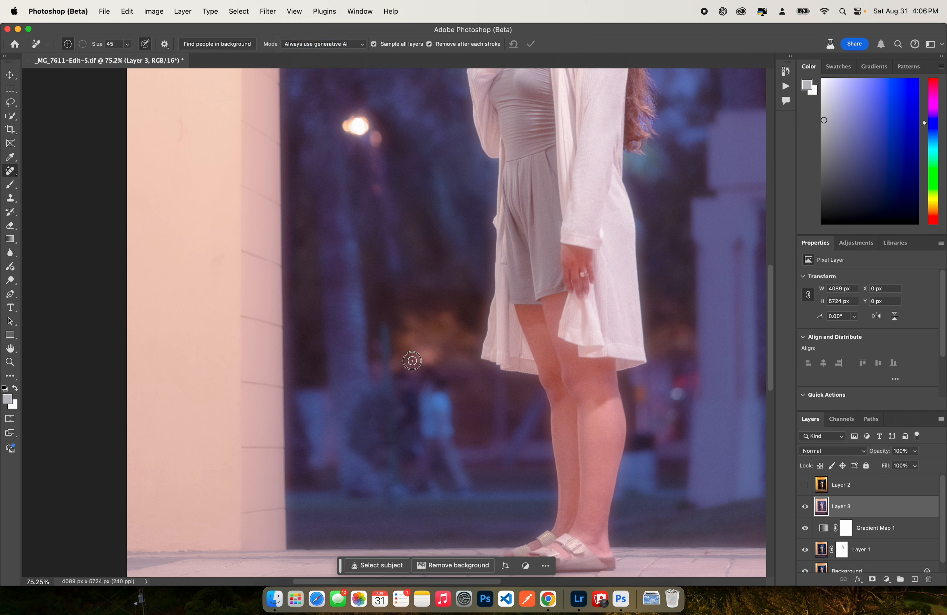
pyautogui.moveTo(412, 361)
pyautogui.mouseDown()
pyautogui.moveTo(387, 380)
pyautogui.moveTo(379, 448)
pyautogui.moveTo(415, 359)
pyautogui.mouseUp()
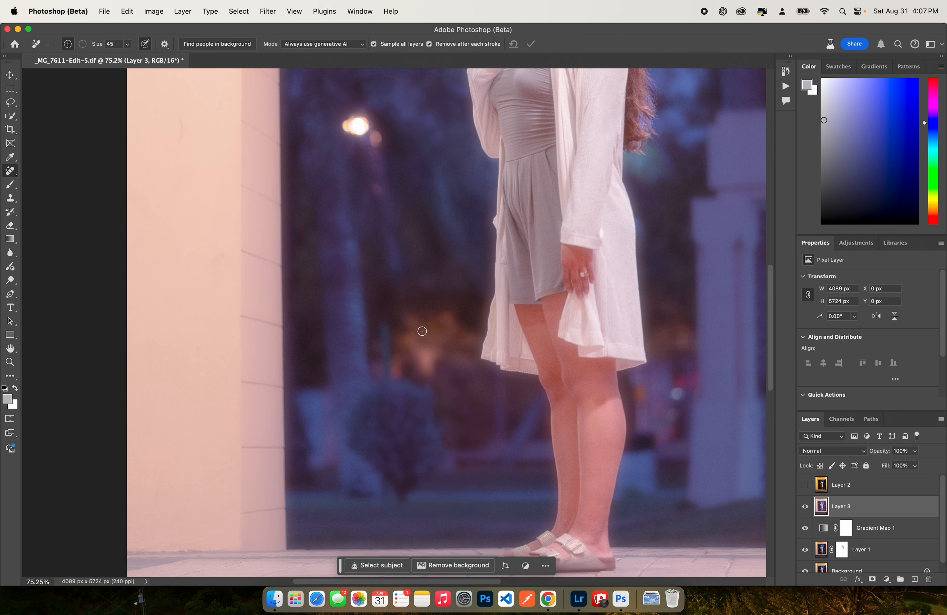
# Remove the small bright lights in the background to the right of the woman's legs with the Remove tool.
pyautogui.scroll(-5, 422, 332)
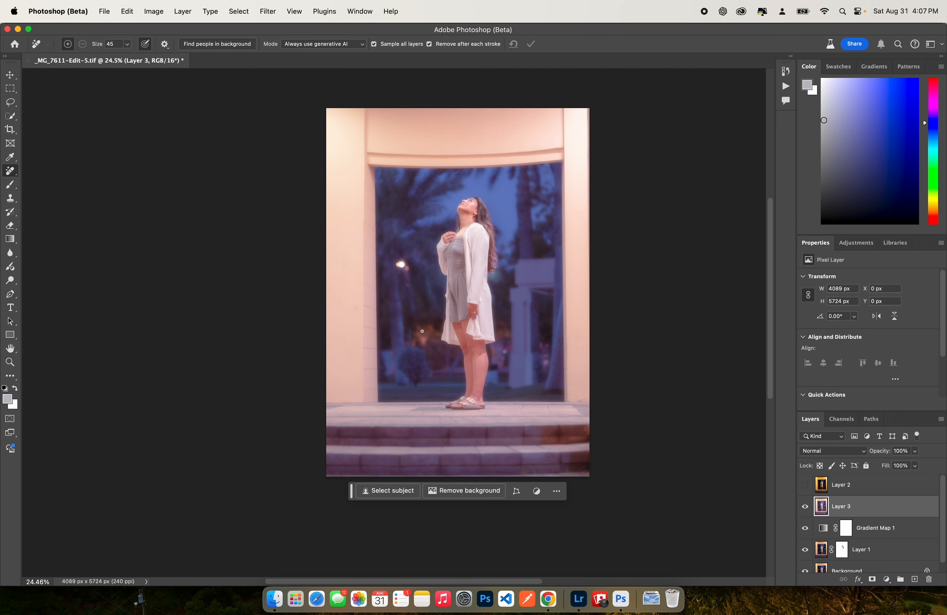
pyautogui.scroll(-1, 422, 332)
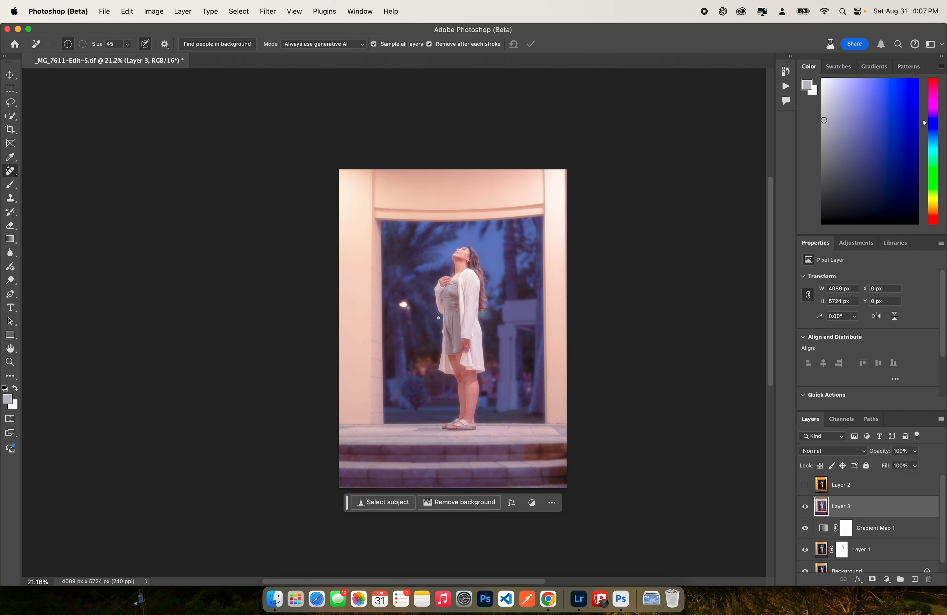
pyautogui.scroll(1, 438, 318)
pyautogui.scroll(6, 438, 319)
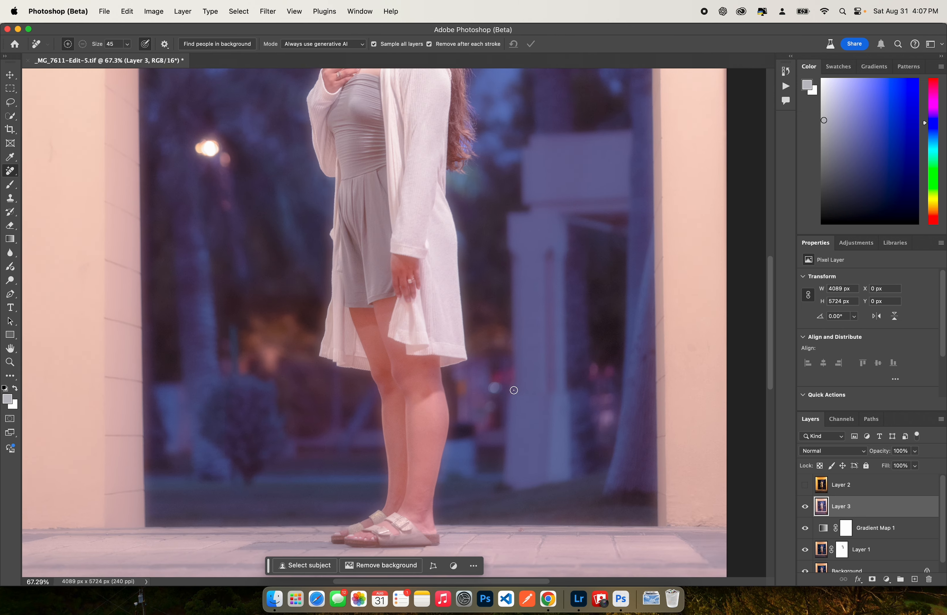
pyautogui.scroll(1, 515, 391)
pyautogui.moveTo(512, 337)
pyautogui.mouseDown()
pyautogui.moveTo(486, 336)
pyautogui.moveTo(466, 407)
pyautogui.moveTo(462, 475)
pyautogui.moveTo(484, 482)
pyautogui.moveTo(499, 475)
pyautogui.moveTo(511, 422)
pyautogui.moveTo(508, 334)
pyautogui.mouseUp()
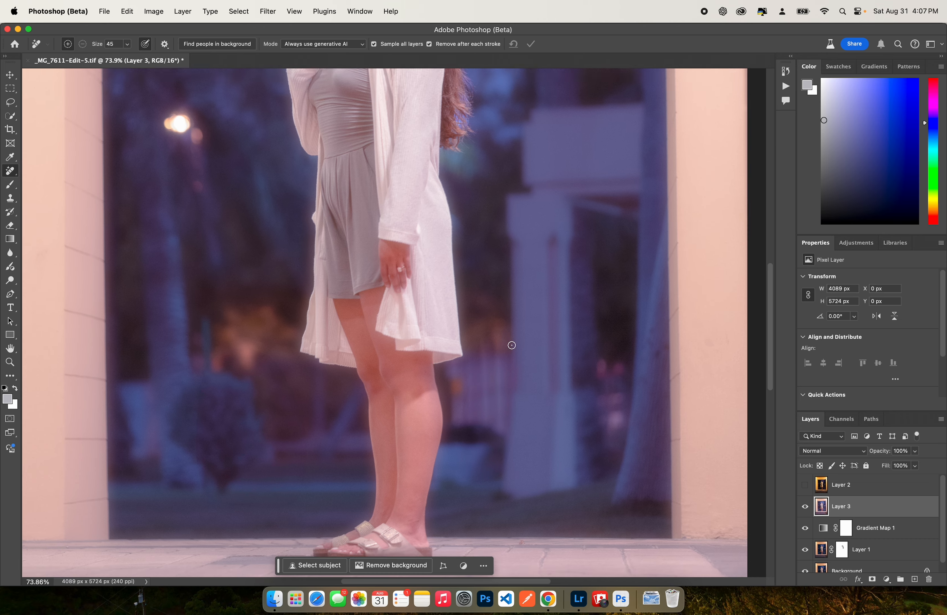
# Examine the cleaned-up background around the woman's legs up close and in the full image.
pyautogui.scroll(-5, 512, 345)
pyautogui.scroll(-3, 512, 345)
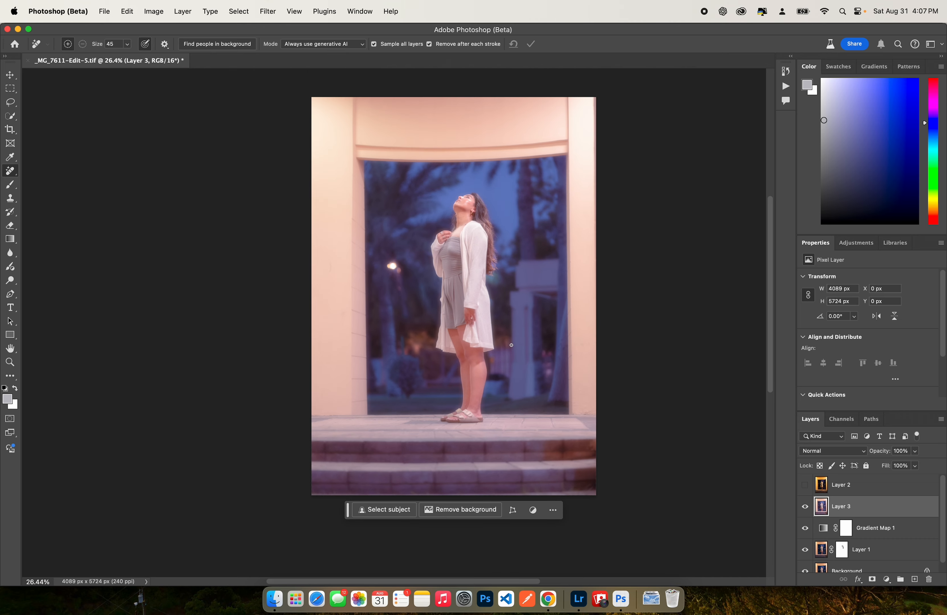
pyautogui.scroll(12, 419, 402)
pyautogui.scroll(4, 419, 402)
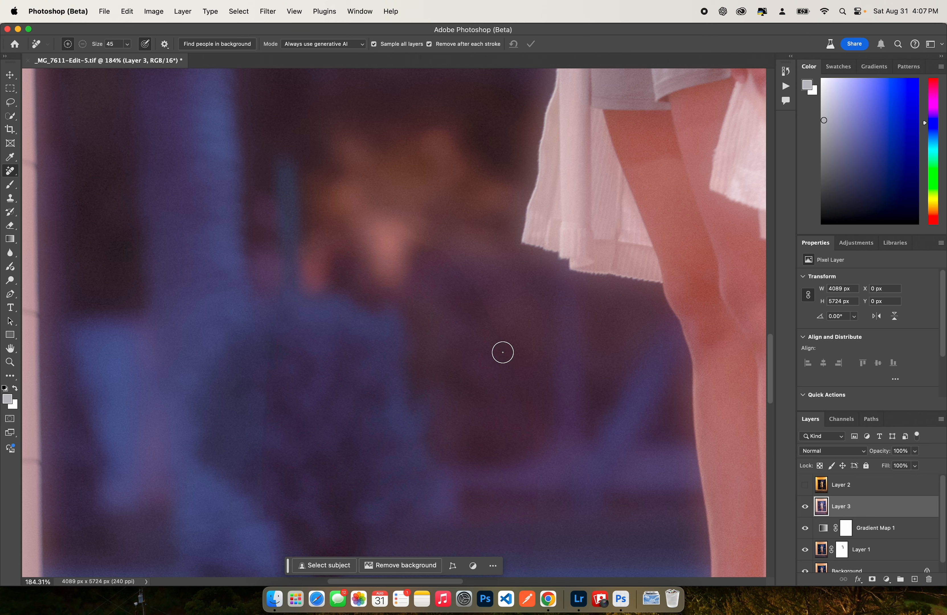
pyautogui.scroll(-4, 484, 358)
pyautogui.scroll(-15, 485, 359)
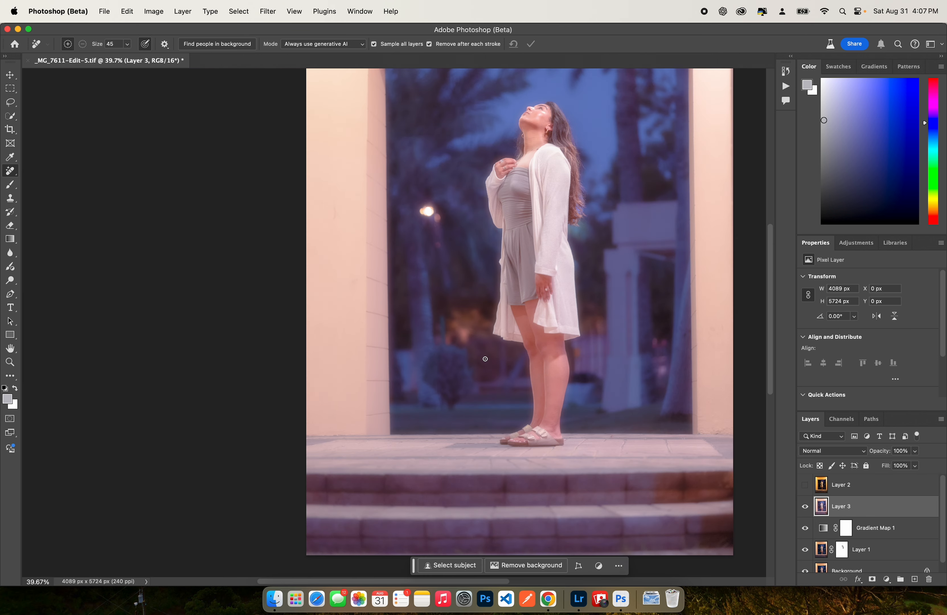
pyautogui.moveTo(522, 320); pyautogui.dragTo(481, 343)
pyautogui.scroll(2, 473, 324)
pyautogui.scroll(1, 474, 323)
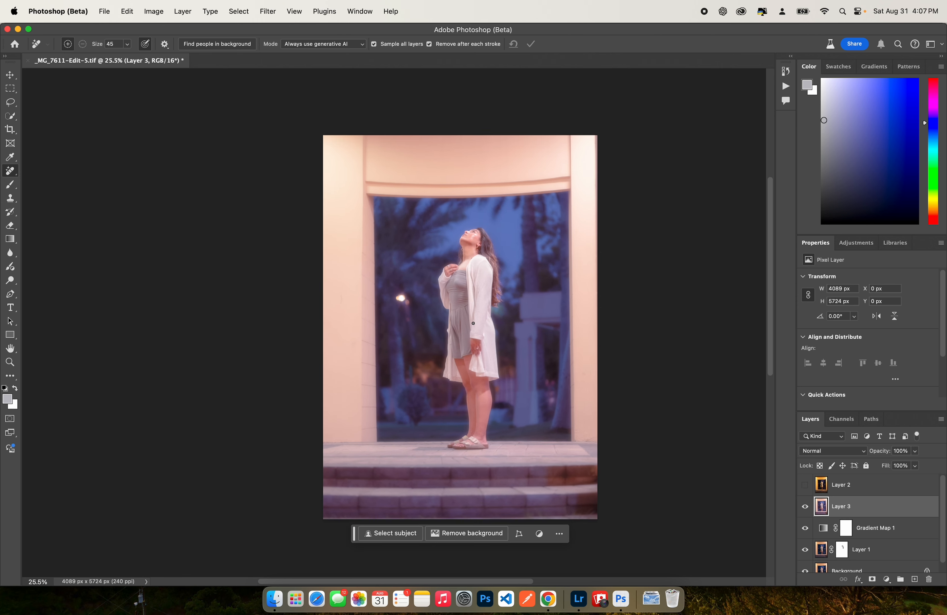